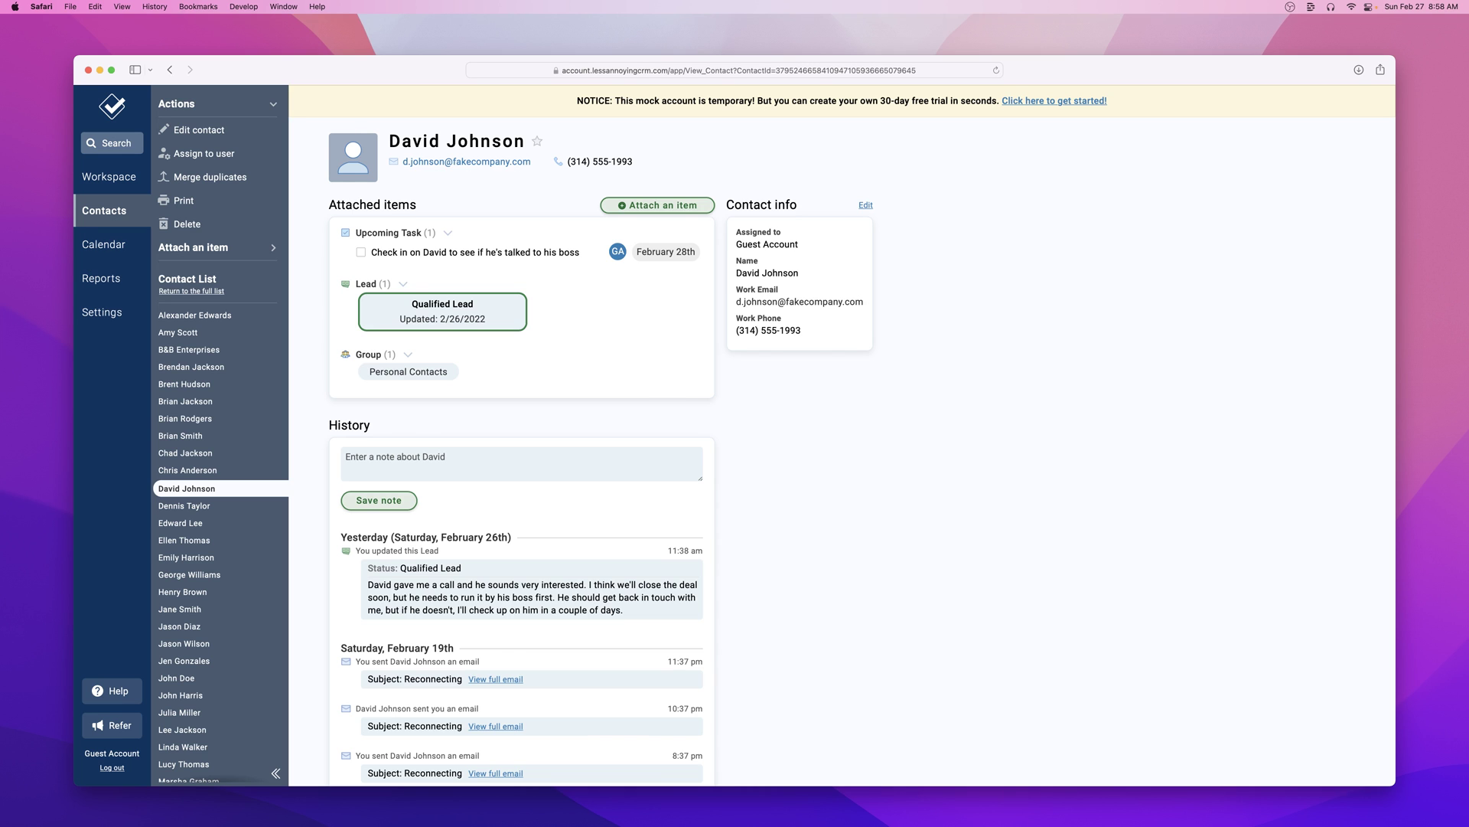
Go from the contact page to the Workspace dashboard in the sidebar.
{"action": "left_click", "coordinate": [108, 177]}
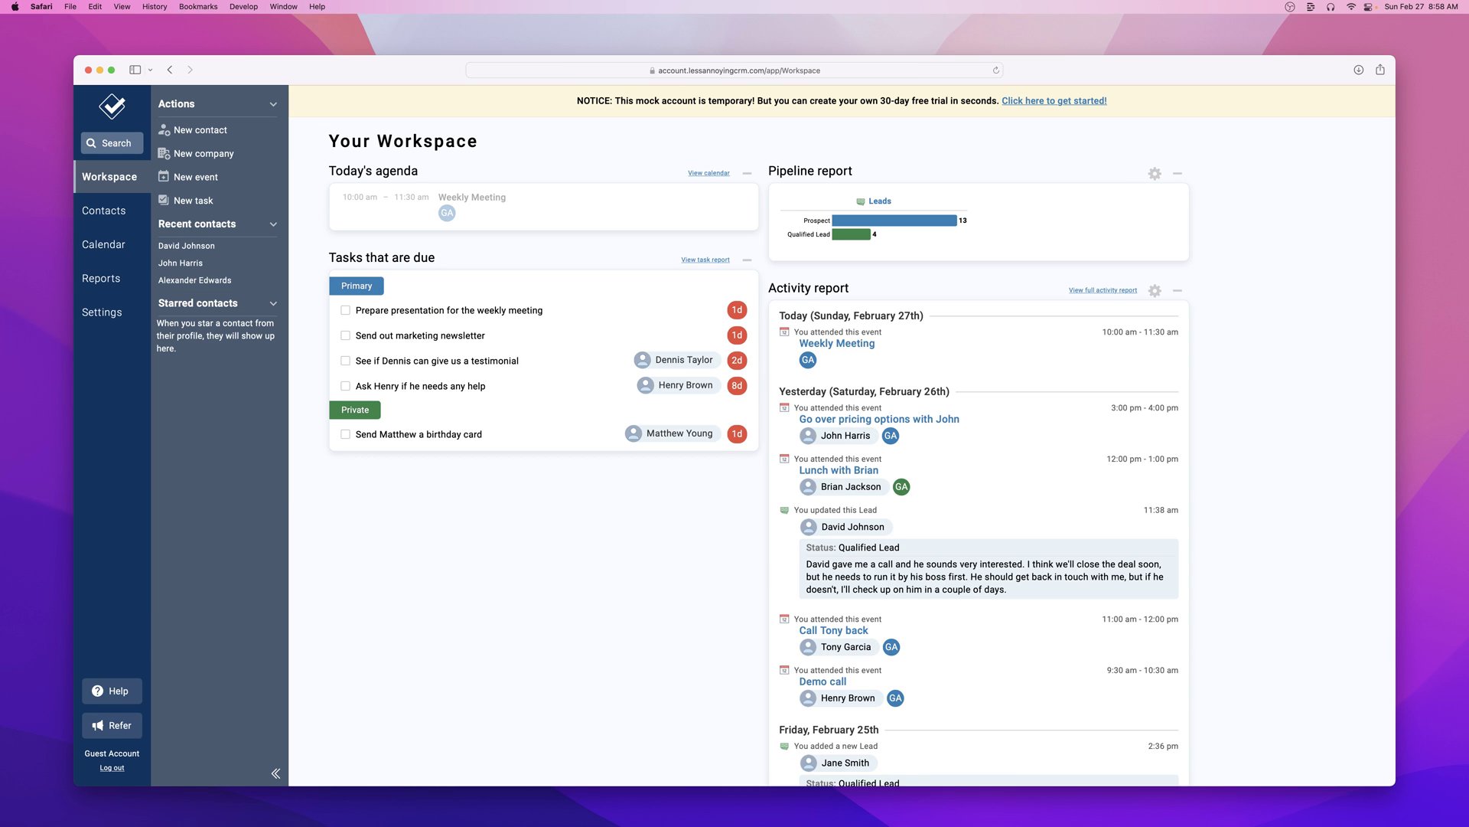
{"action": "left_click", "coordinate": [199, 130]}
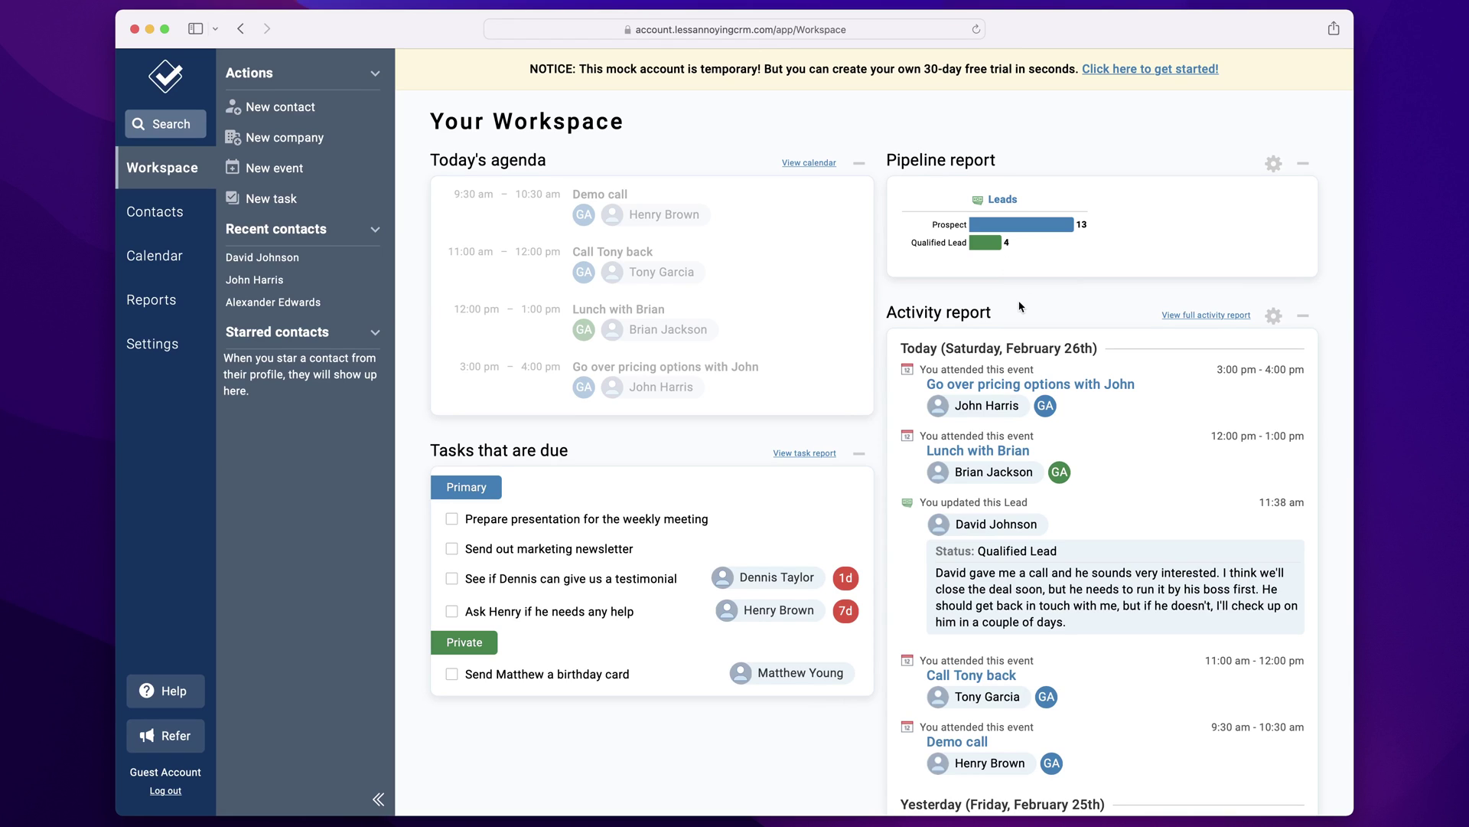
{"action": "scroll", "coordinate": [1019, 306], "scroll_direction": "down", "scroll_amount": 3}
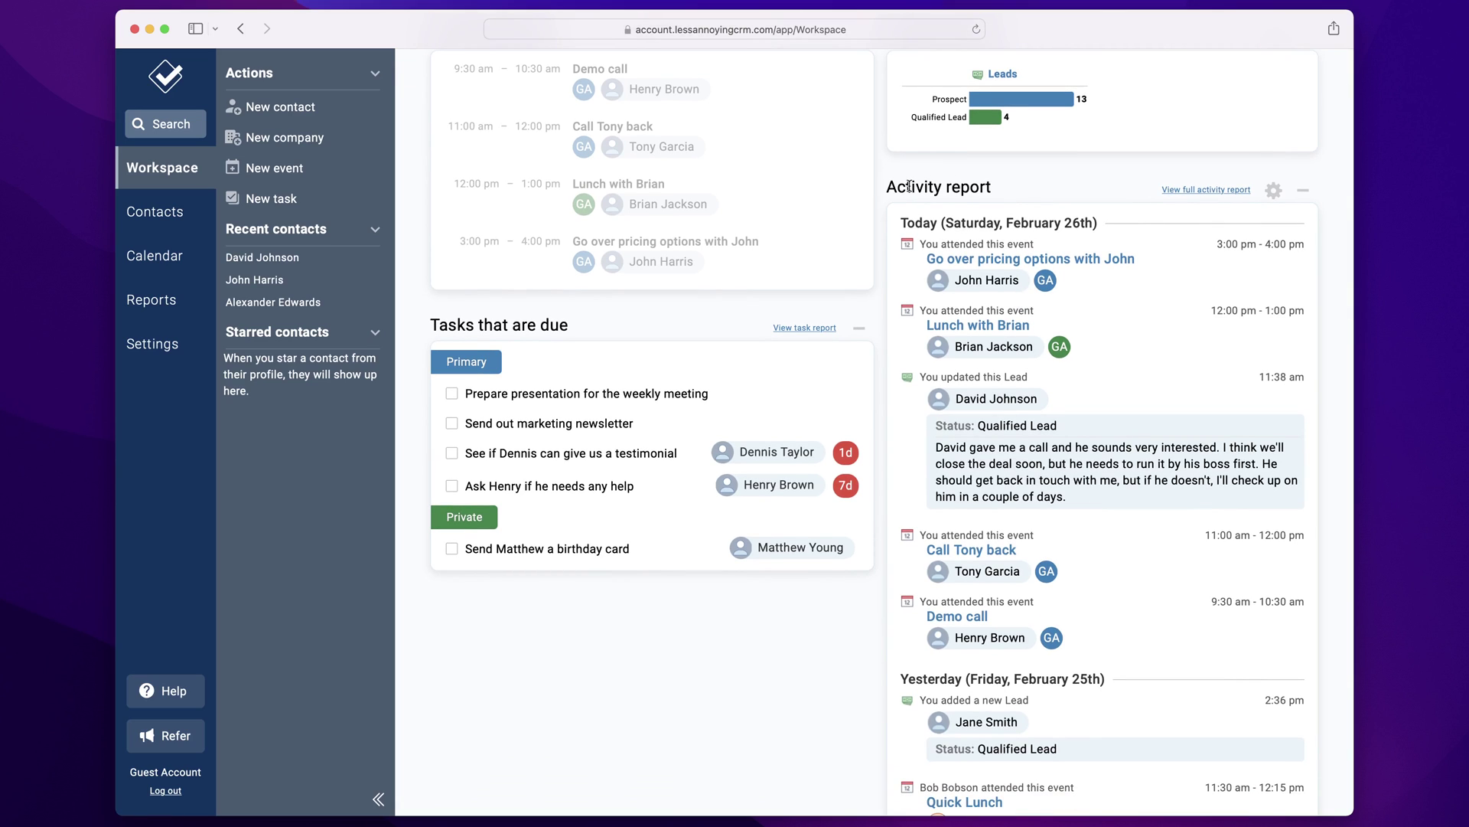
{"action": "left_click_drag", "start_coordinate": [910, 186], "coordinate": [969, 186]}
{"action": "left_click", "coordinate": [969, 187]}
{"action": "scroll", "coordinate": [1084, 342], "scroll_direction": "up", "scroll_amount": 3}
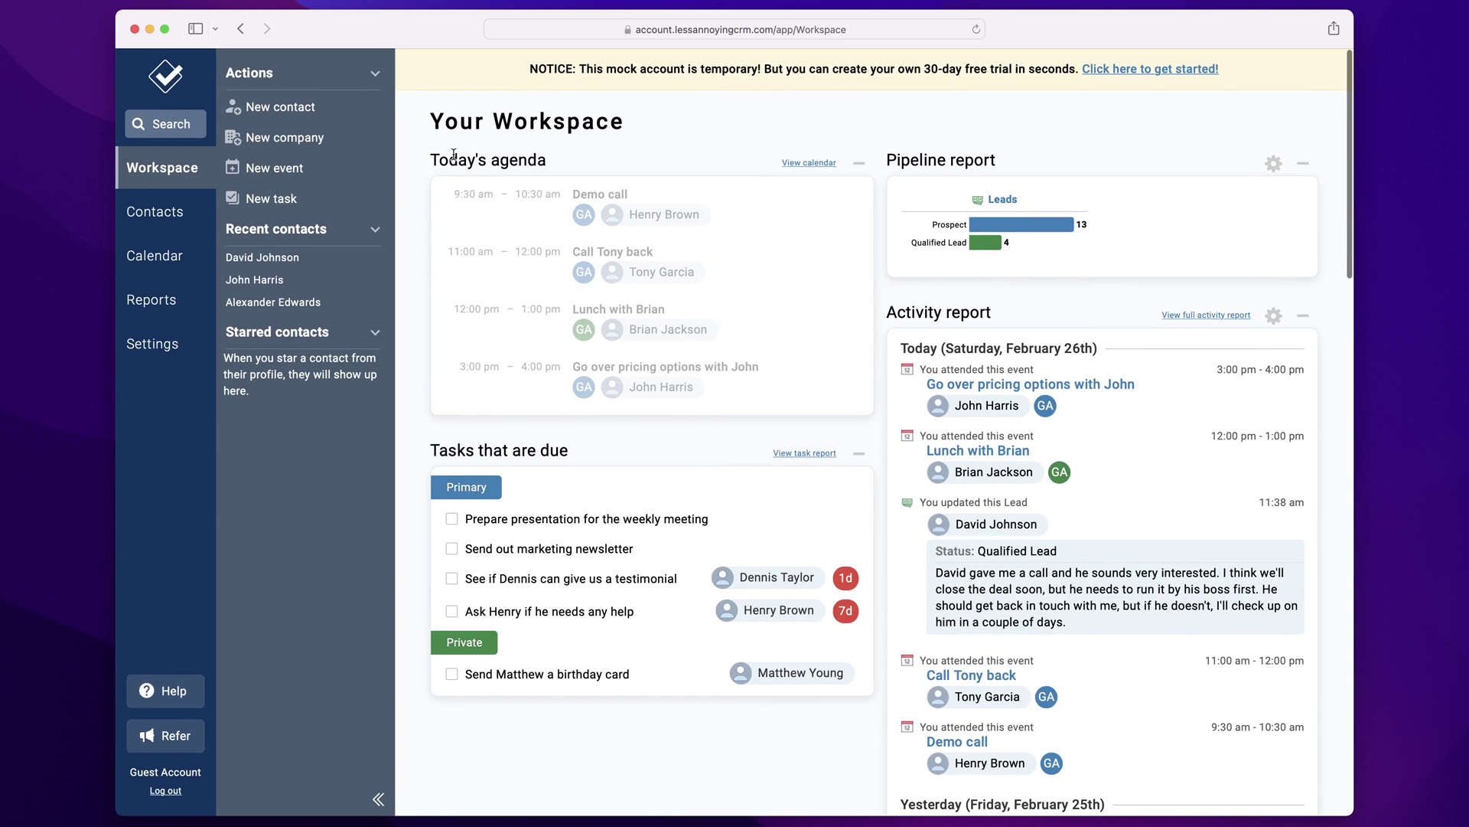
Browse the Contacts and companies list and open a contact's full record.
{"action": "left_click", "coordinate": [155, 211]}
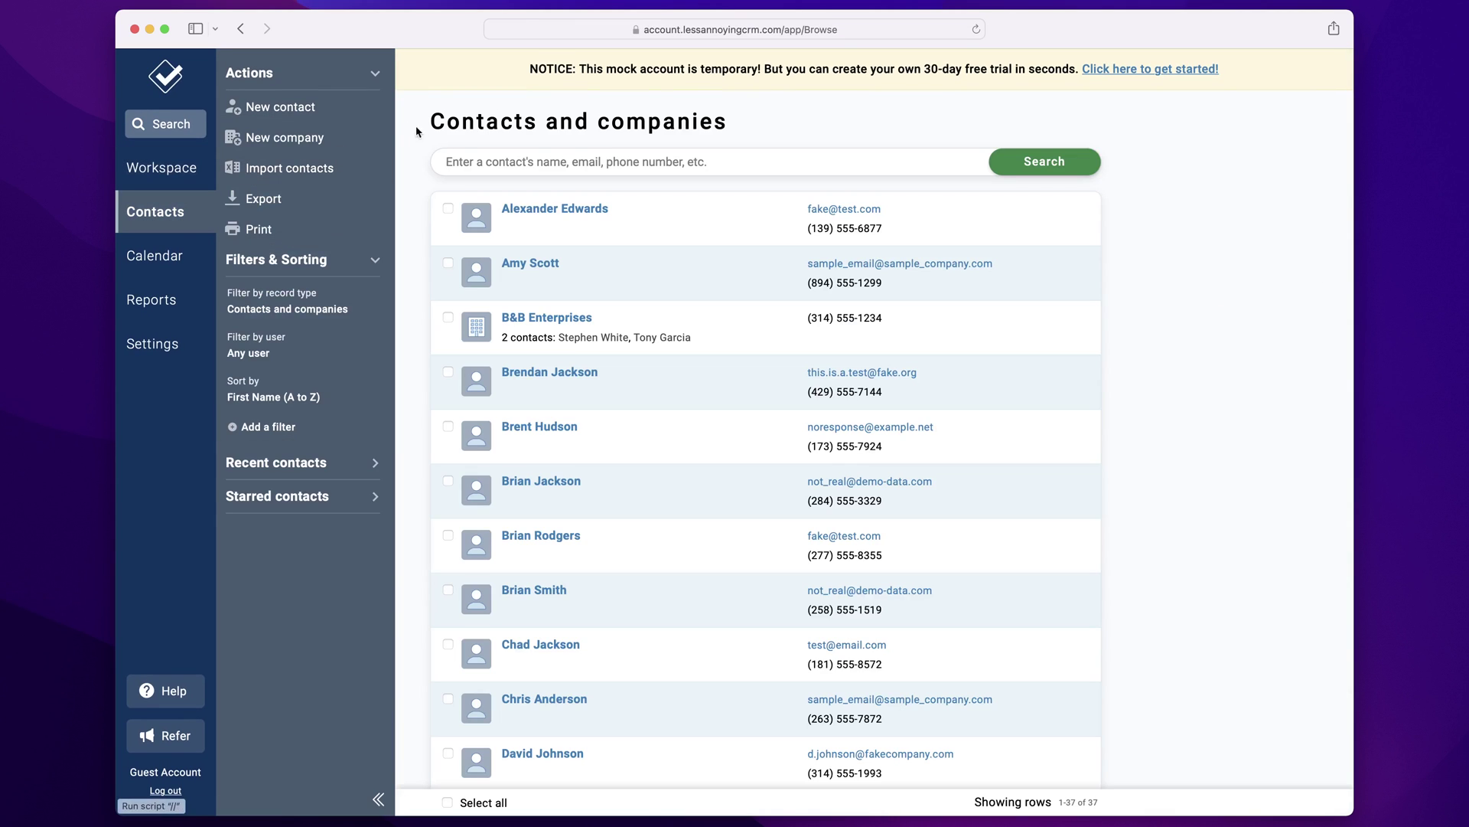
{"action": "scroll", "coordinate": [434, 130], "scroll_direction": "down", "scroll_amount": 6}
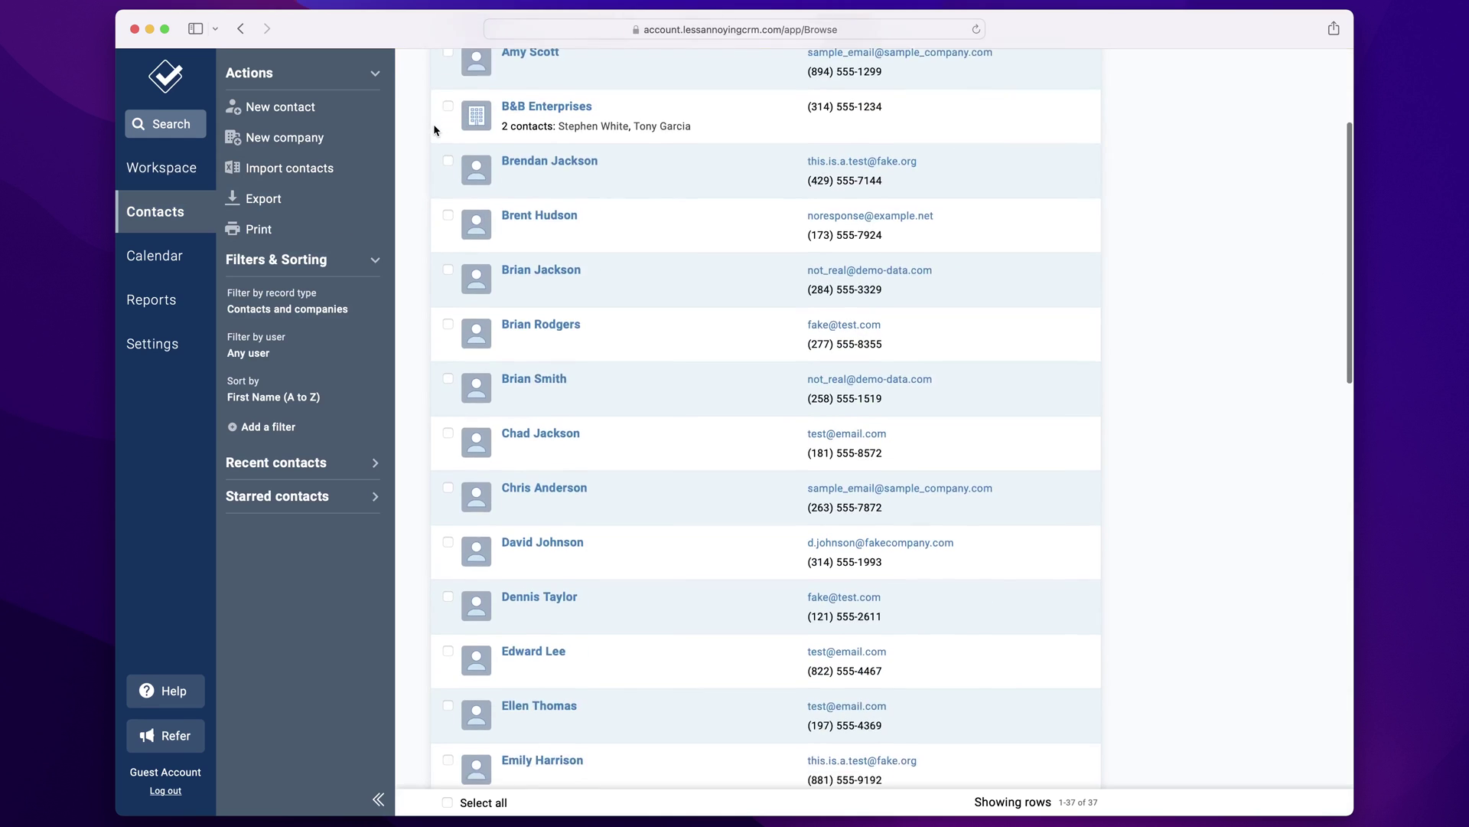
{"action": "scroll", "coordinate": [434, 131], "scroll_direction": "up", "scroll_amount": 6}
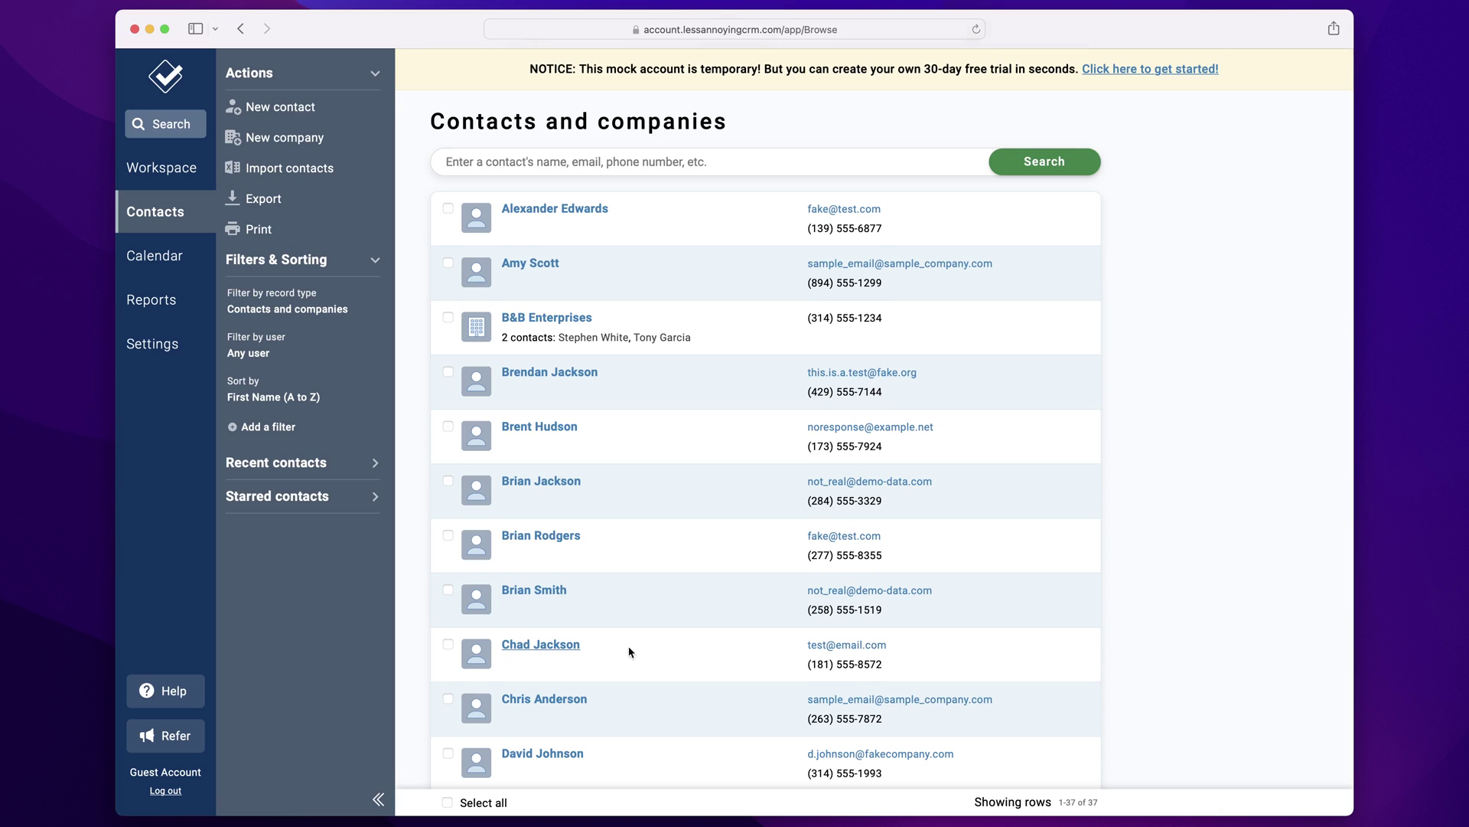
{"action": "scroll", "coordinate": [597, 613], "scroll_direction": "down", "scroll_amount": 3}
{"action": "left_click", "coordinate": [548, 544]}
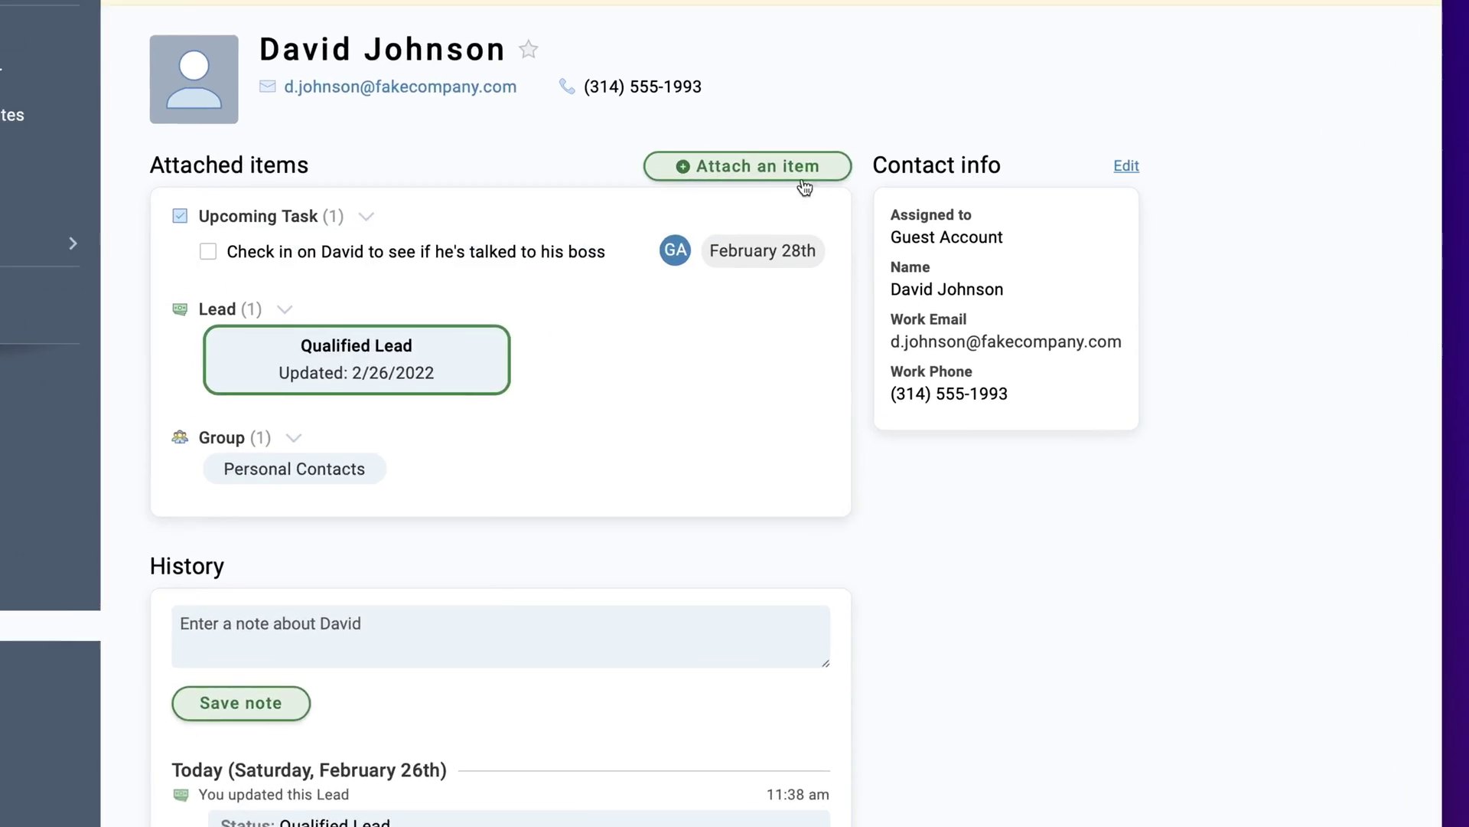
{"action": "left_click", "coordinate": [888, 206]}
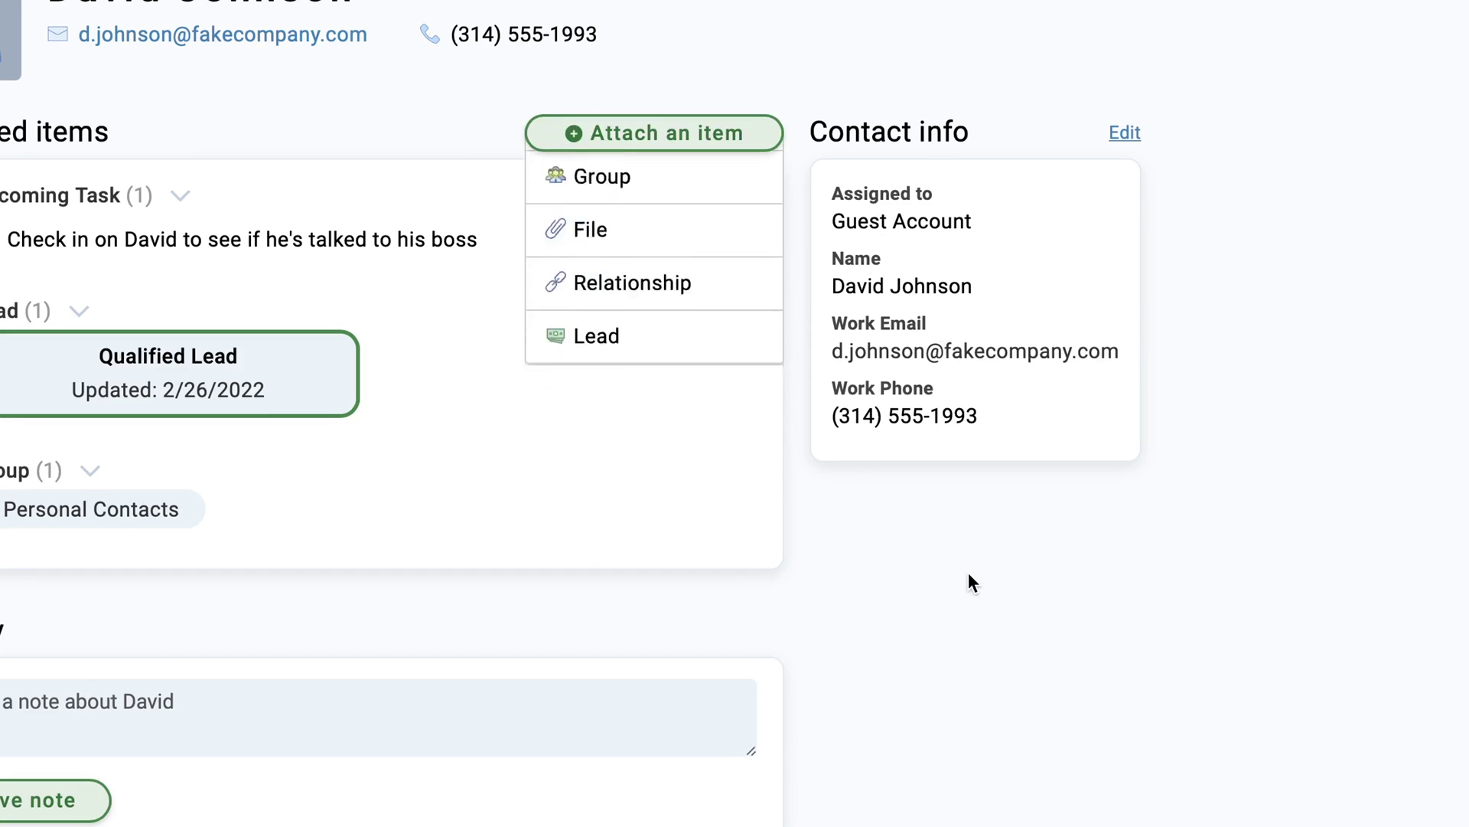
{"action": "left_click_drag", "start_coordinate": [1049, 561], "coordinate": [829, 116]}
{"action": "left_click", "coordinate": [879, 375]}
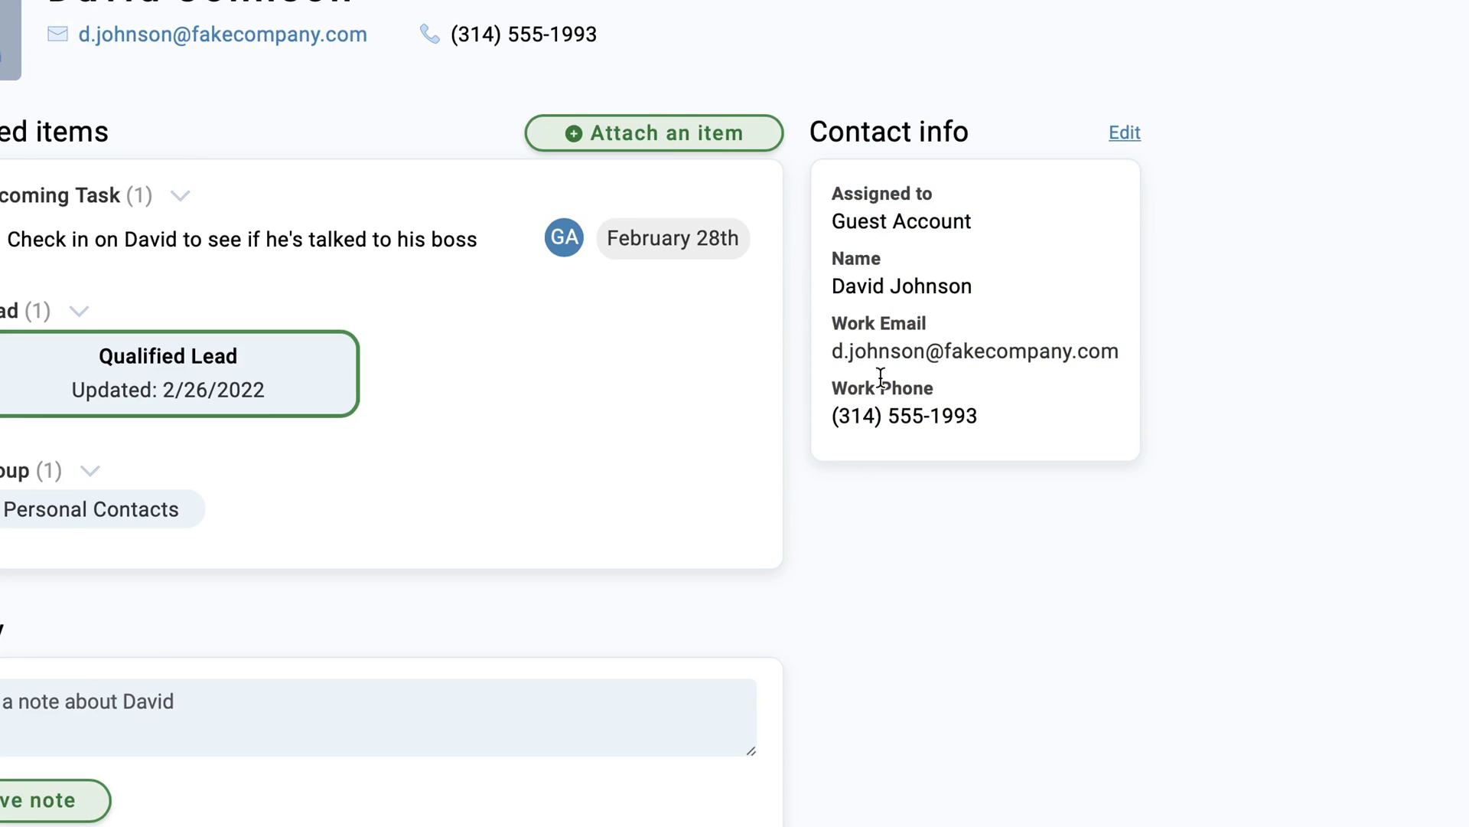
{"action": "scroll", "coordinate": [987, 350], "scroll_direction": "down", "scroll_amount": 5}
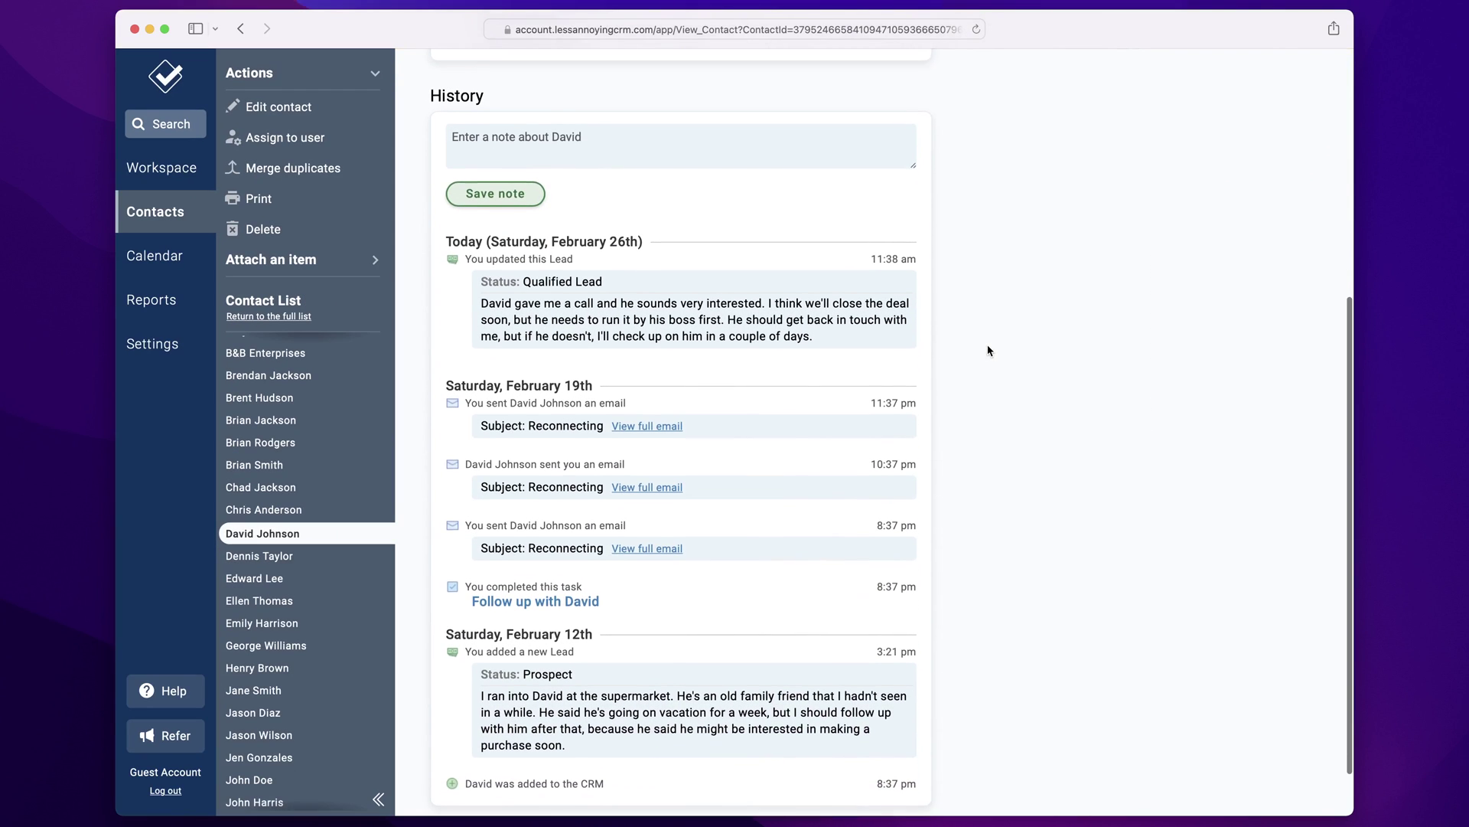
{"action": "mouse_move", "coordinate": [802, 282]}
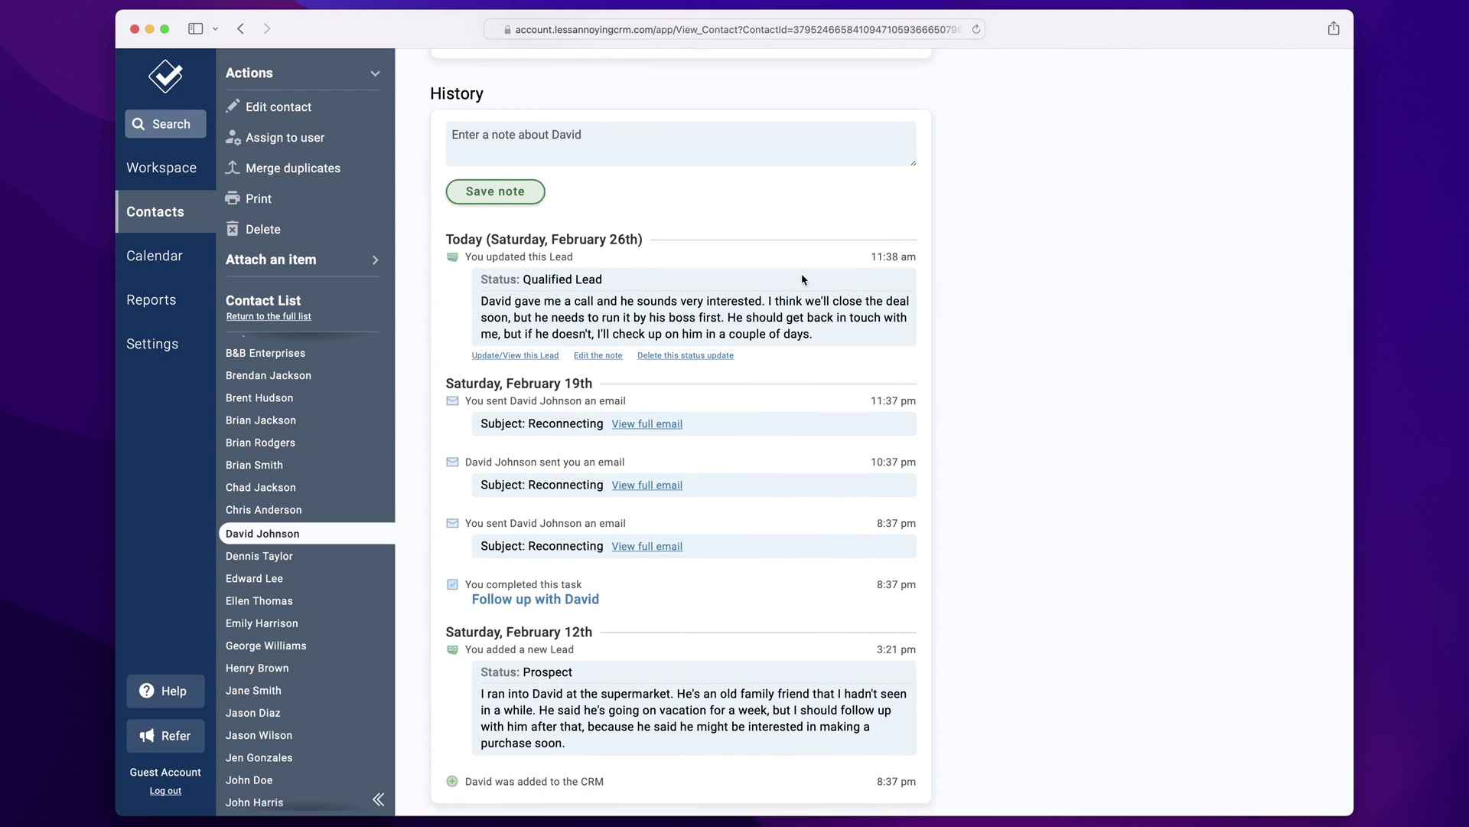
{"action": "scroll", "coordinate": [801, 280], "scroll_direction": "down", "scroll_amount": 2}
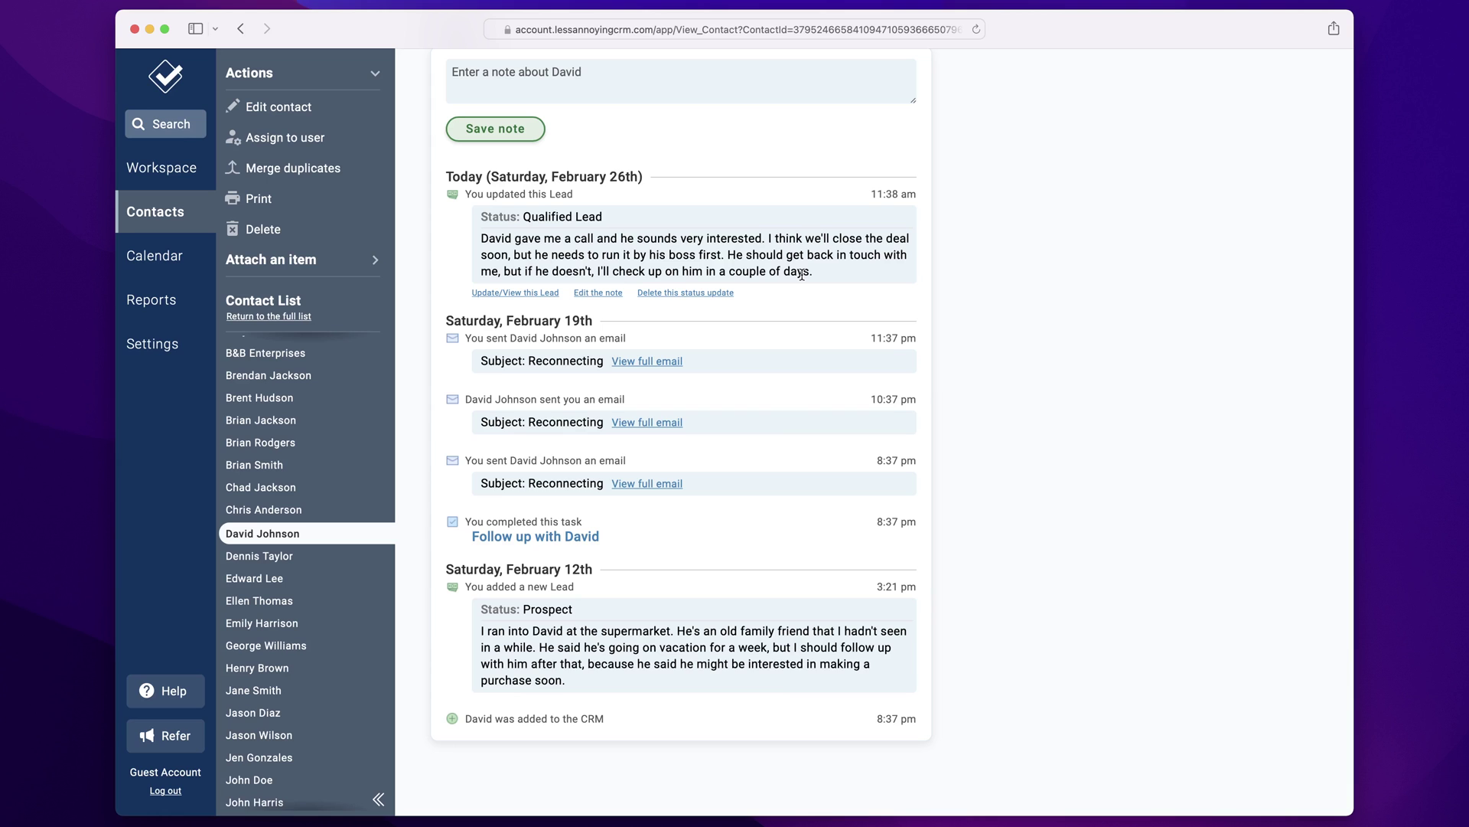
{"action": "scroll", "coordinate": [801, 274], "scroll_direction": "up", "scroll_amount": 10}
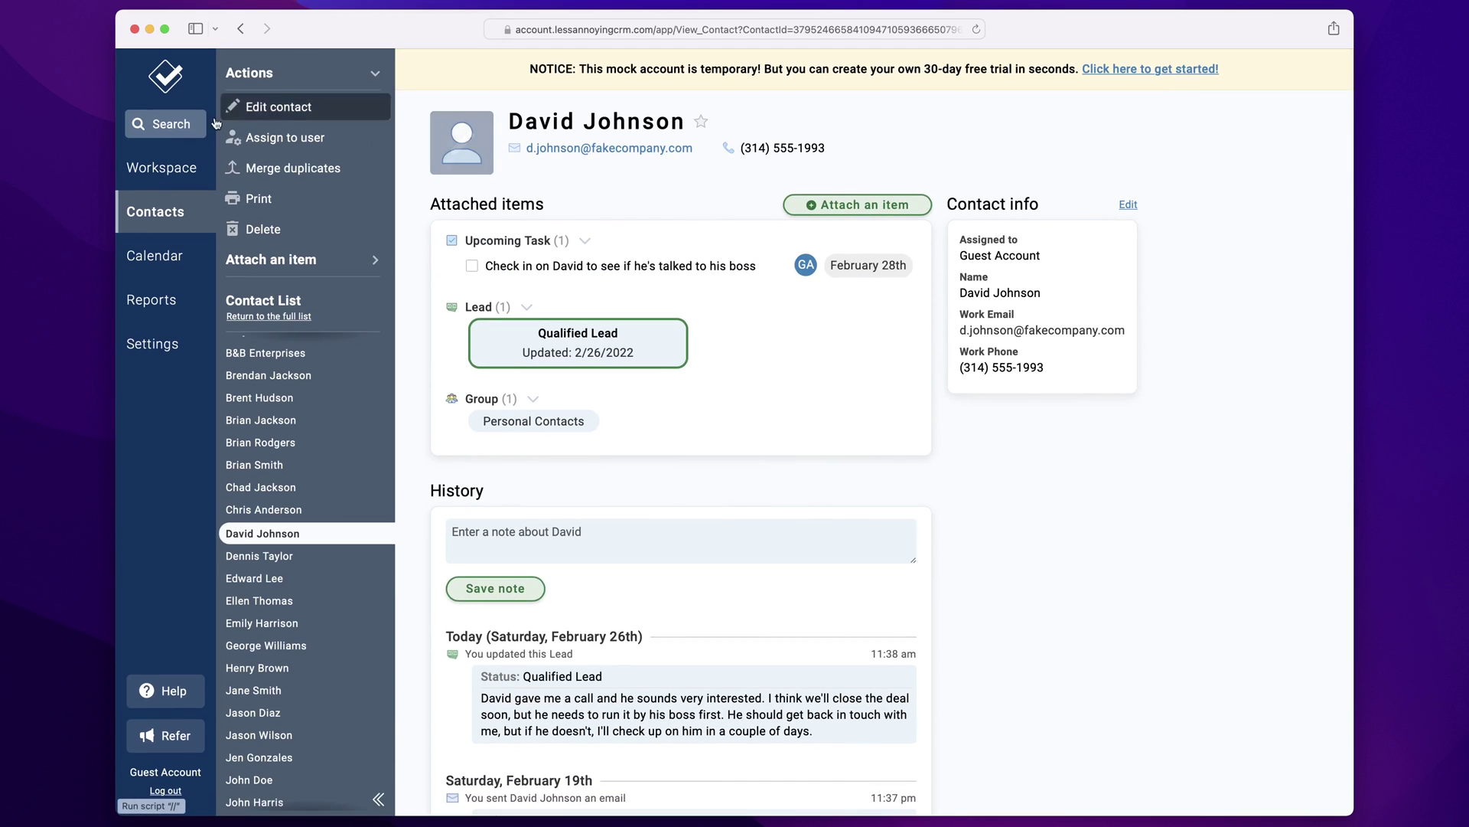
{"action": "left_click", "coordinate": [159, 125]}
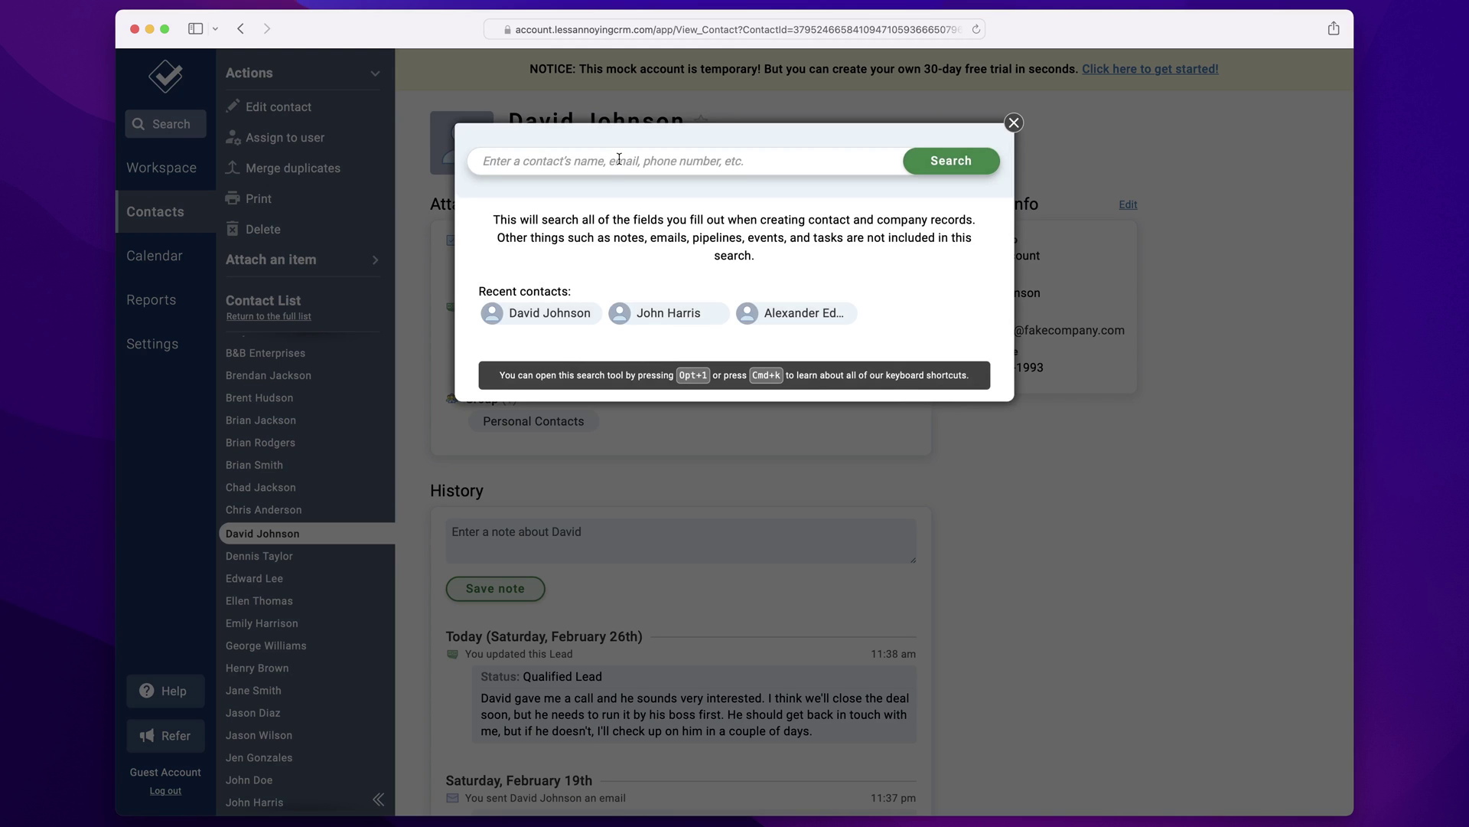
{"action": "left_click", "coordinate": [227, 182]}
{"action": "double_click", "coordinate": [304, 134]}
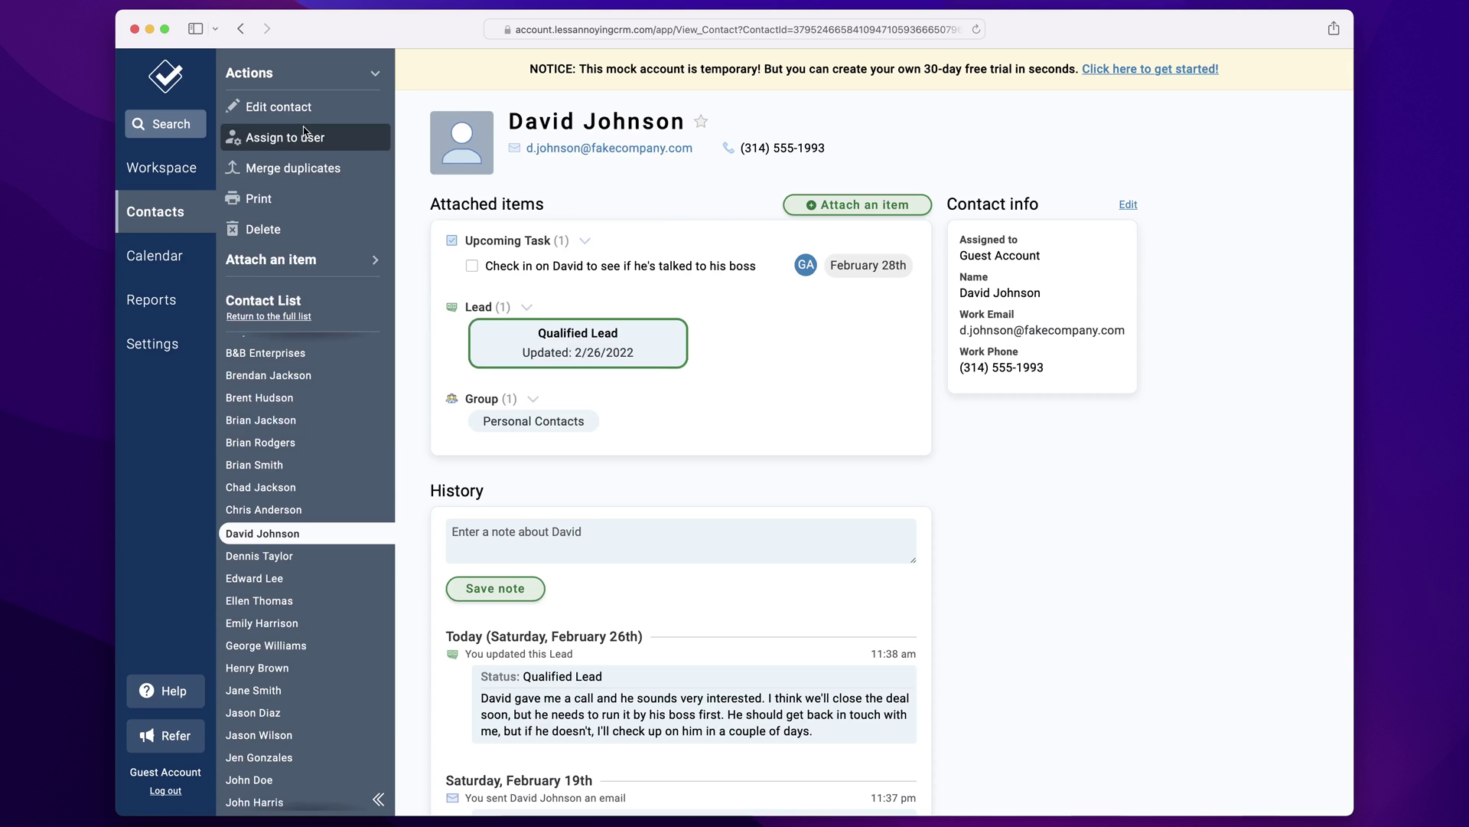
{"action": "left_click", "coordinate": [268, 109]}
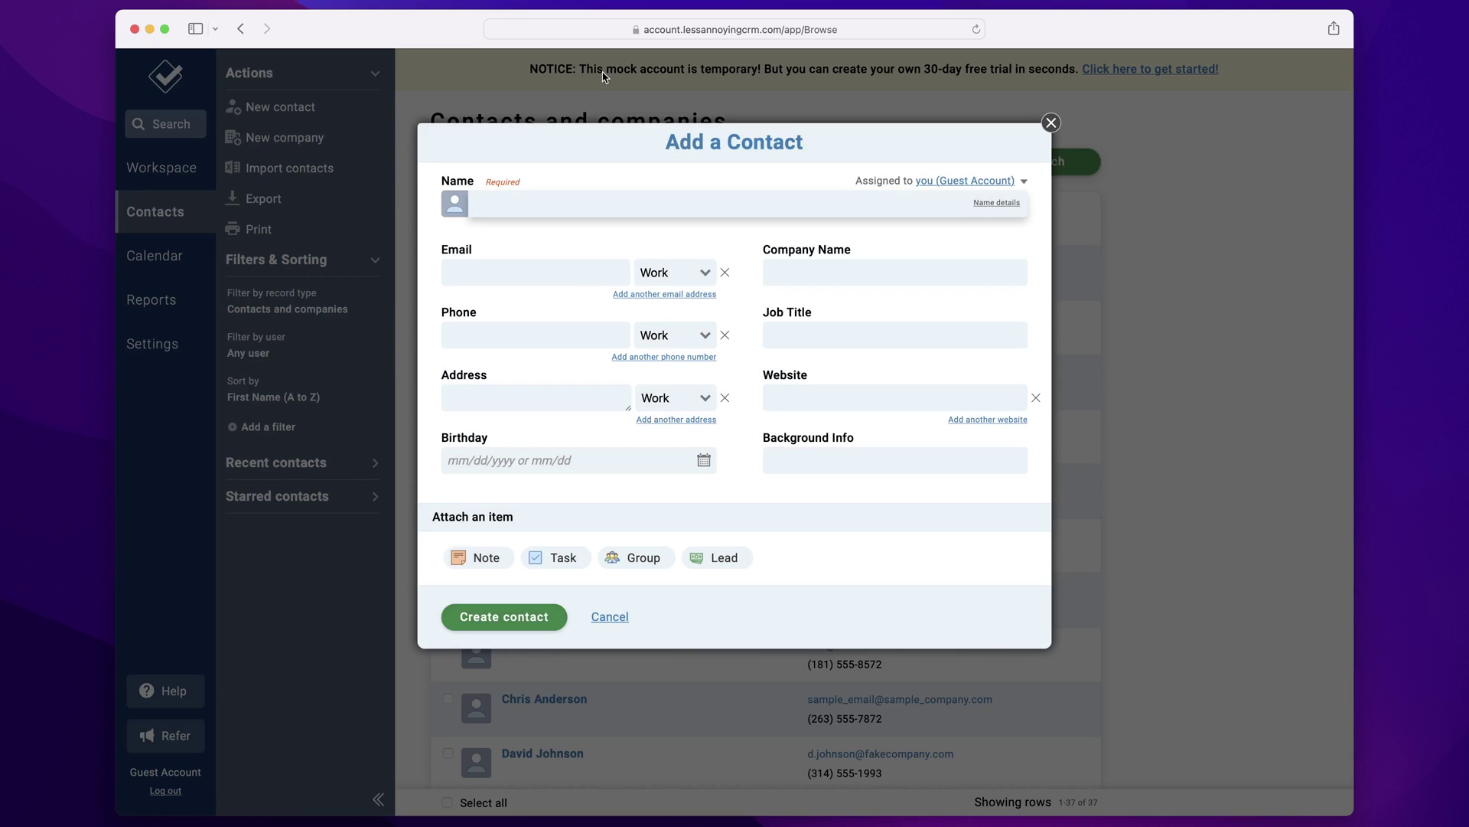
{"action": "left_click_drag", "start_coordinate": [684, 138], "coordinate": [843, 136]}
{"action": "left_click", "coordinate": [842, 136]}
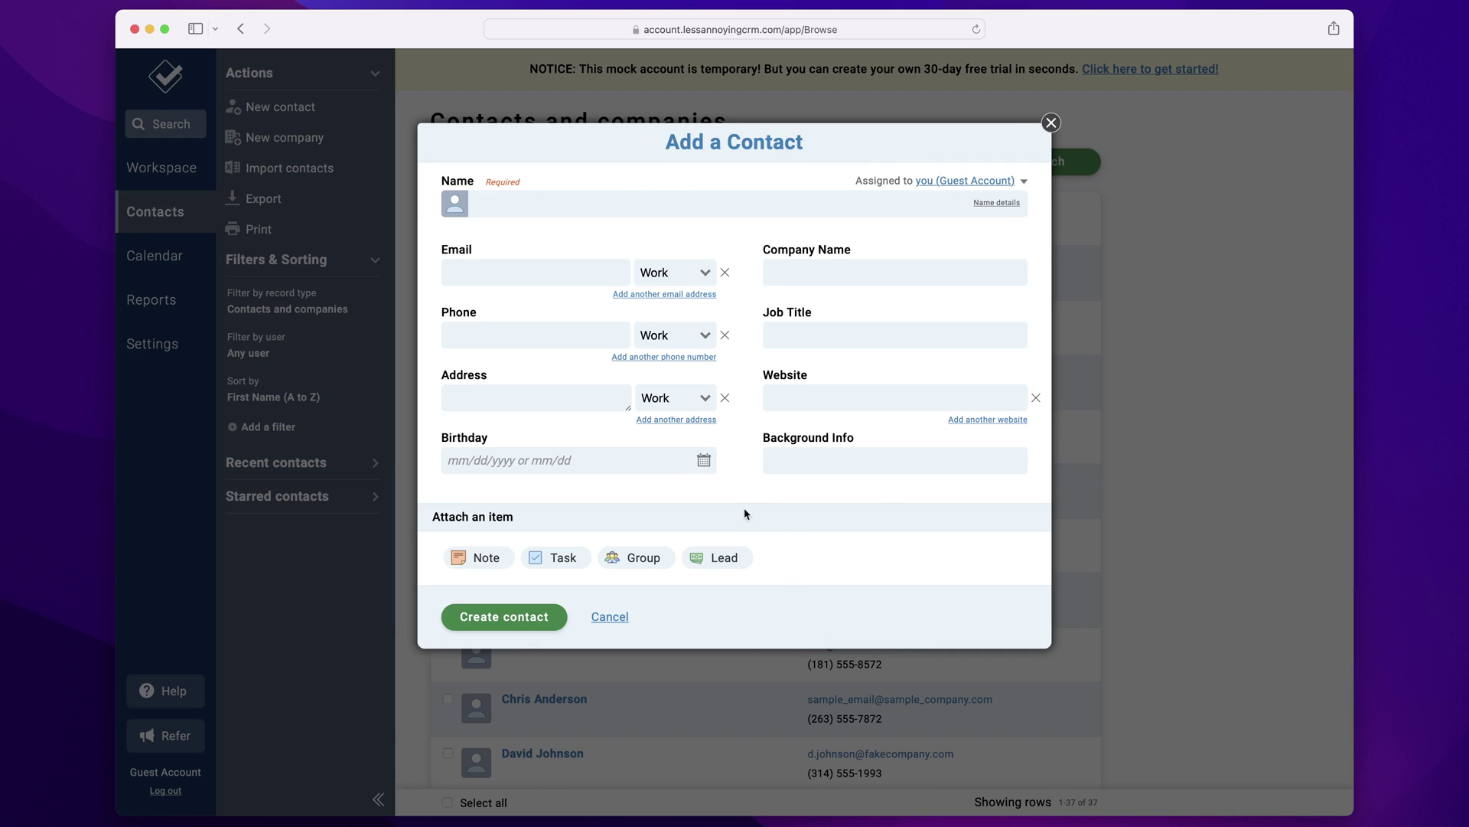
{"action": "left_click", "coordinate": [804, 457]}
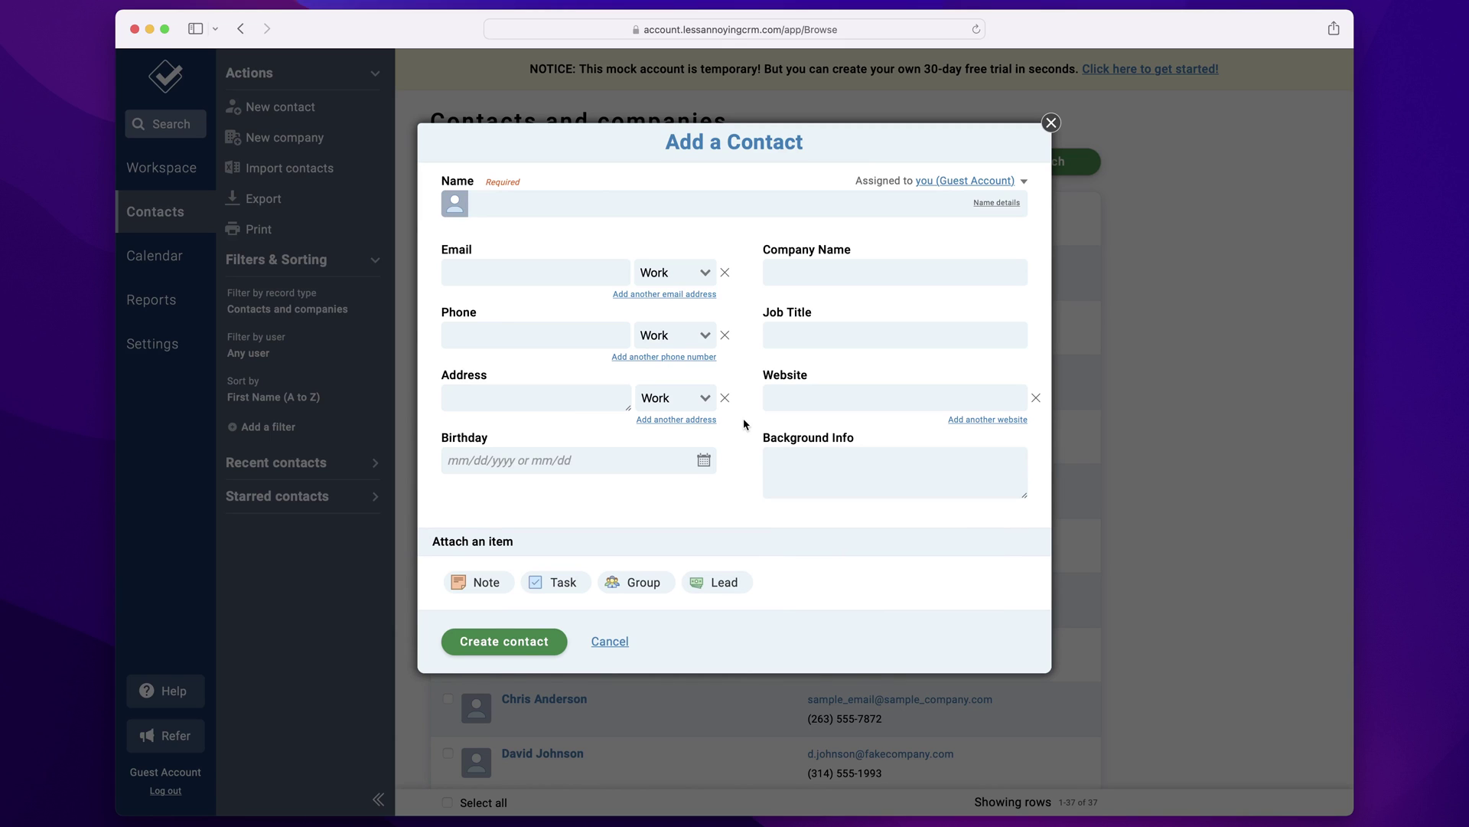
{"action": "left_click", "coordinate": [1051, 122]}
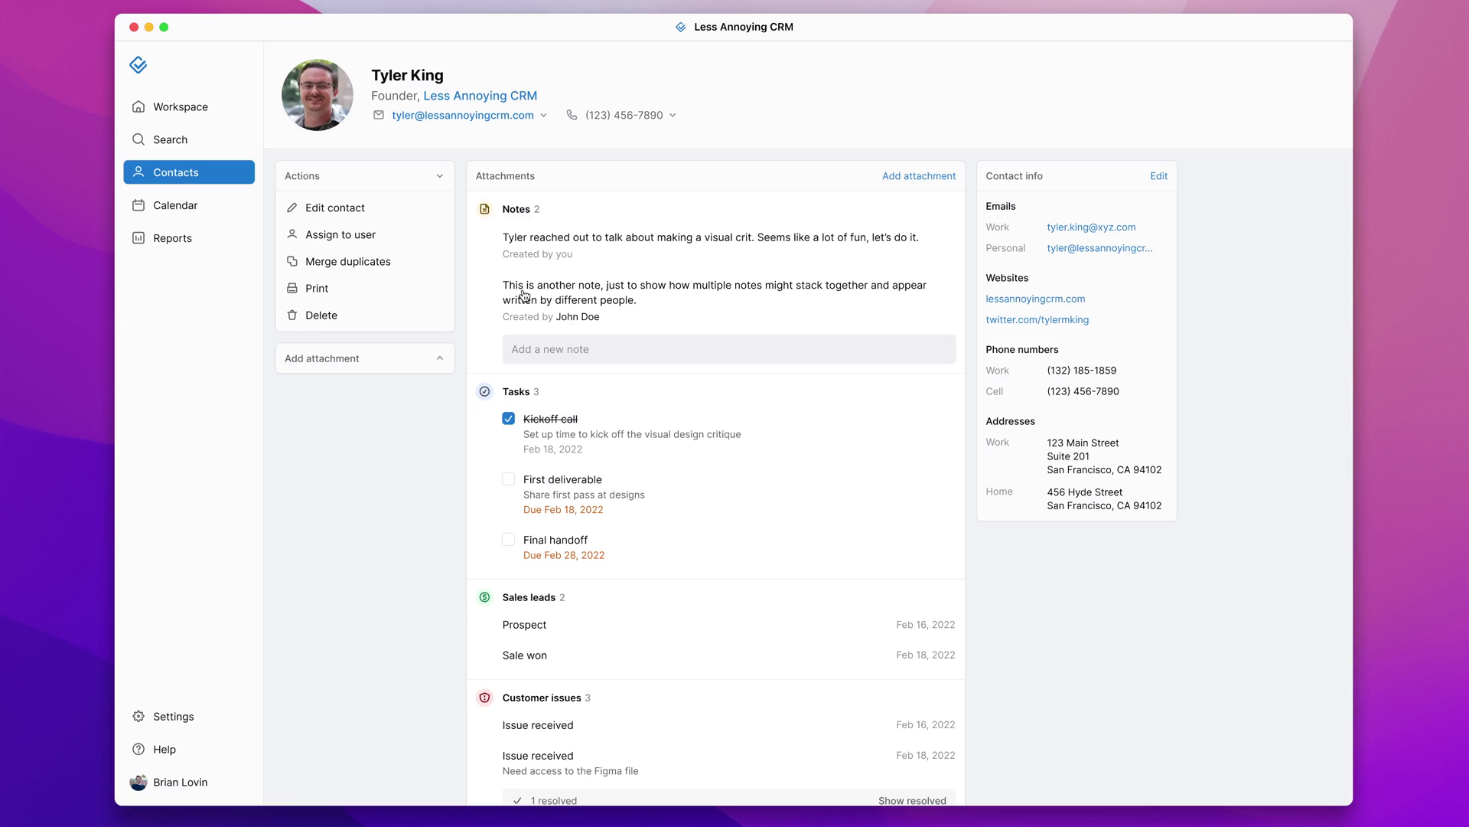
Scroll up and down through the redesigned contact page mockup.
{"action": "scroll", "coordinate": [525, 296], "scroll_direction": "down", "scroll_amount": 5}
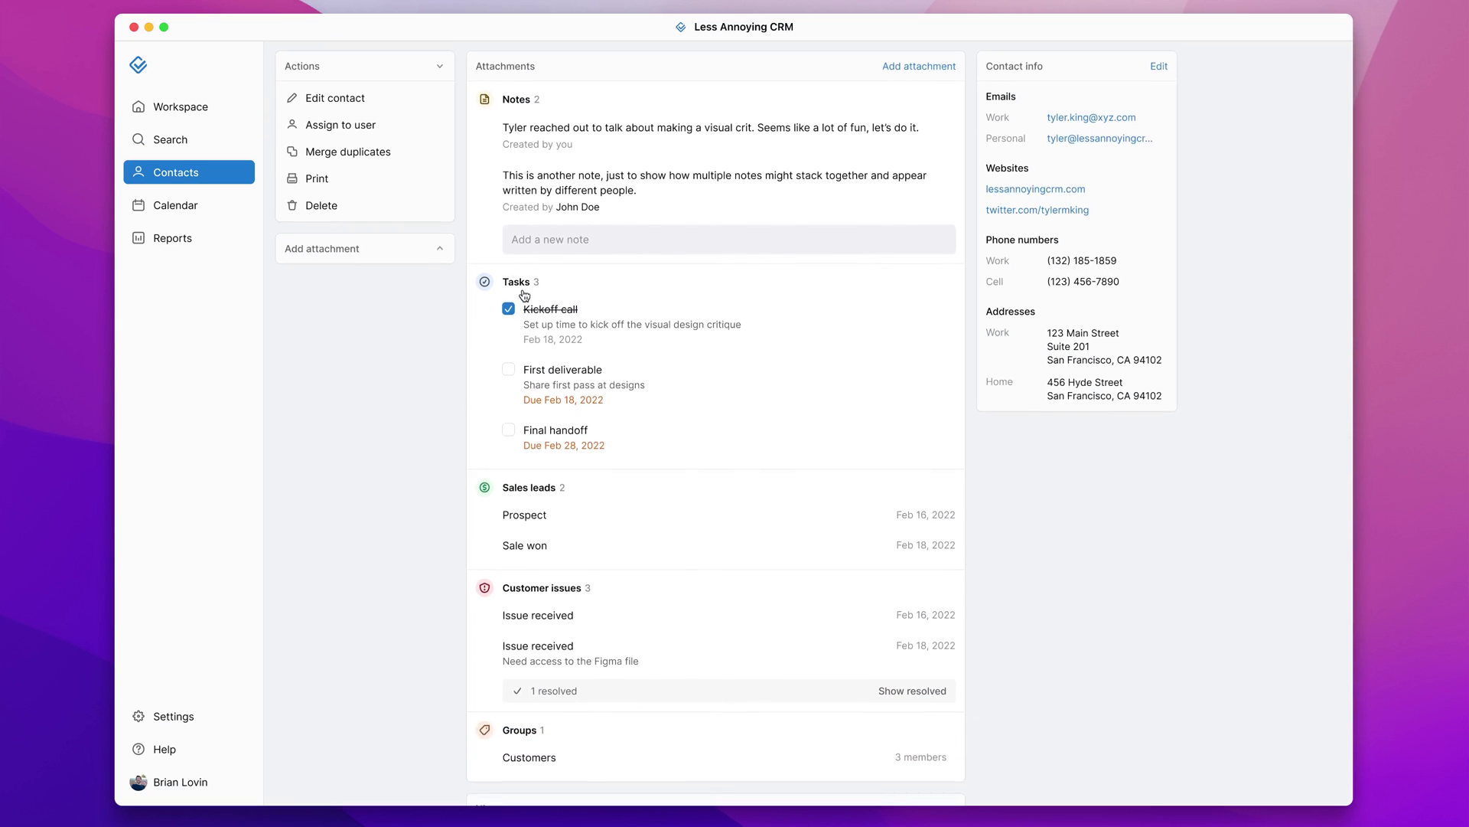
{"action": "scroll", "coordinate": [525, 296], "scroll_direction": "down", "scroll_amount": 8}
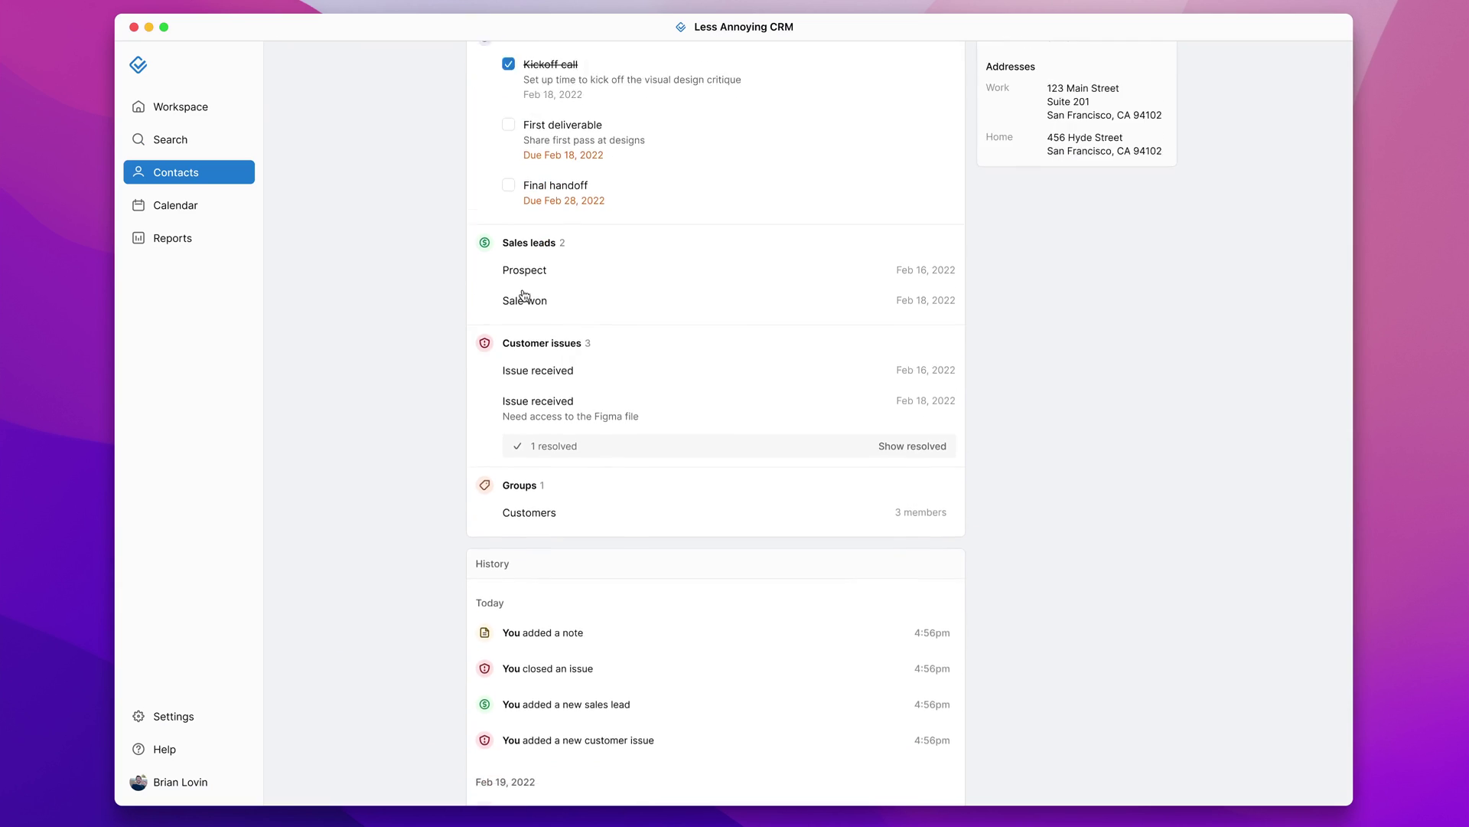
{"action": "scroll", "coordinate": [525, 296], "scroll_direction": "up", "scroll_amount": 12}
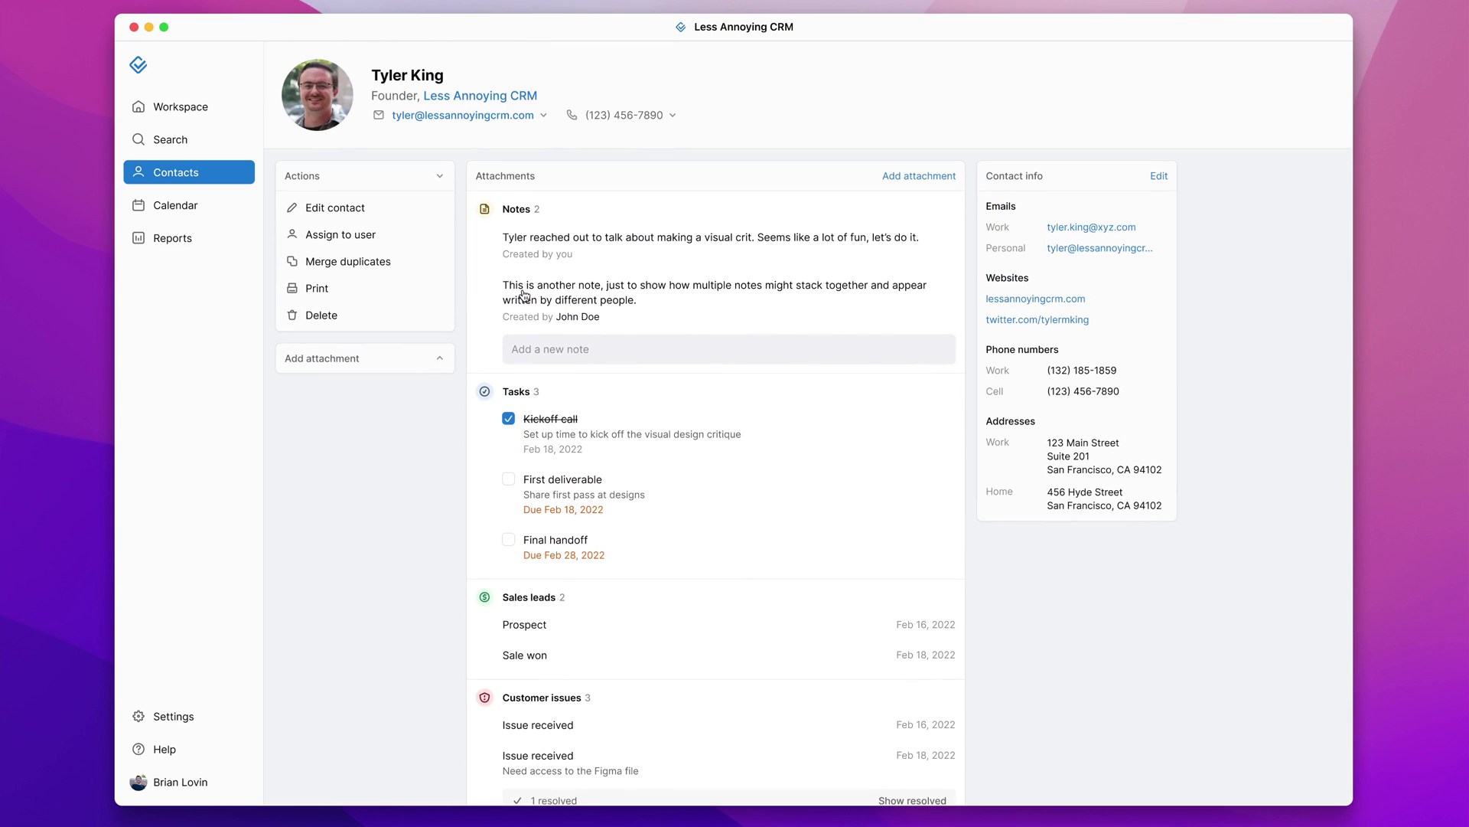
{"action": "scroll", "coordinate": [525, 296], "scroll_direction": "down", "scroll_amount": 12}
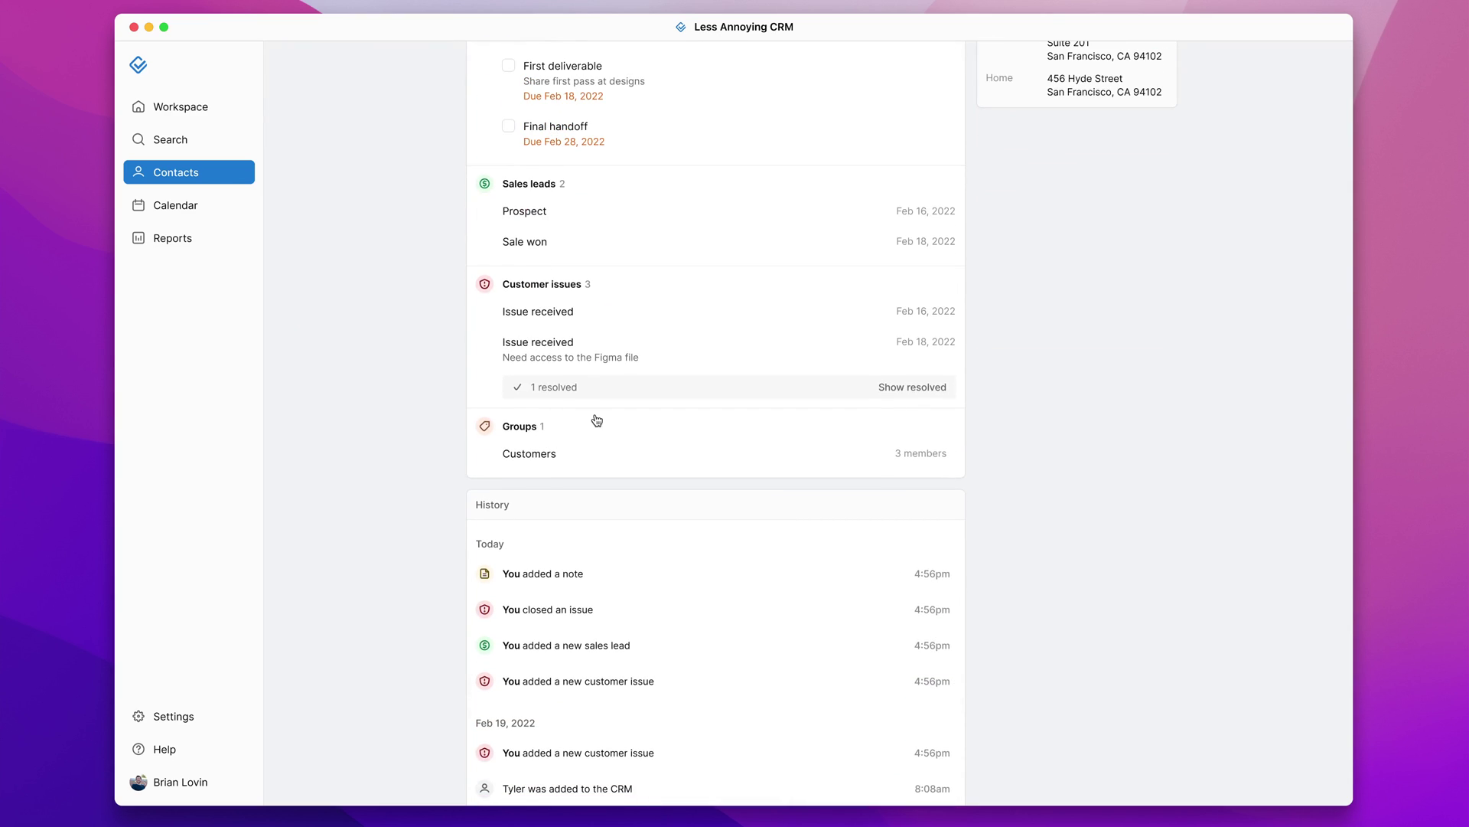
{"action": "scroll", "coordinate": [559, 230], "scroll_direction": "up", "scroll_amount": 7}
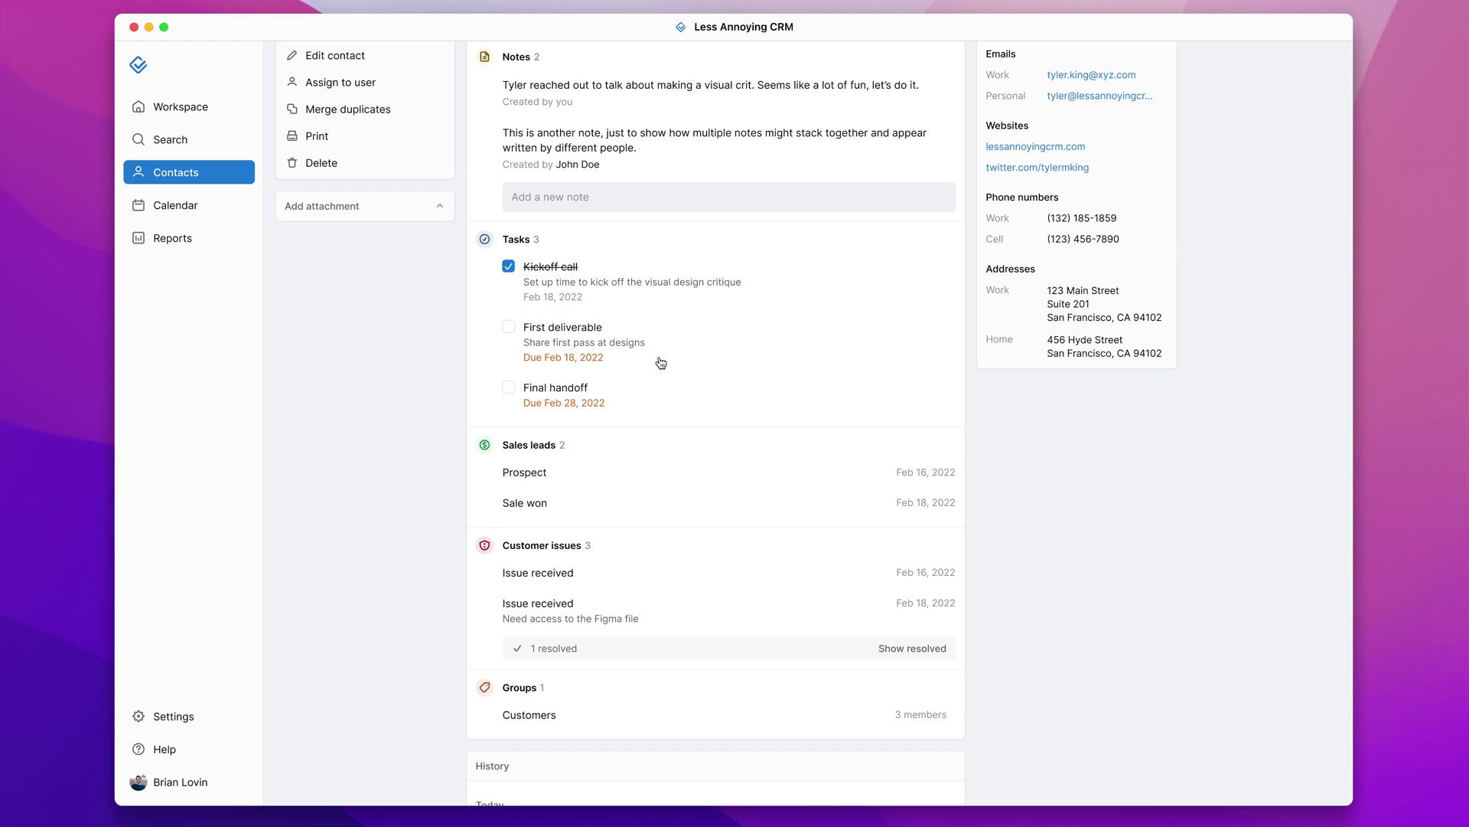
{"action": "scroll", "coordinate": [655, 371], "scroll_direction": "down", "scroll_amount": 3}
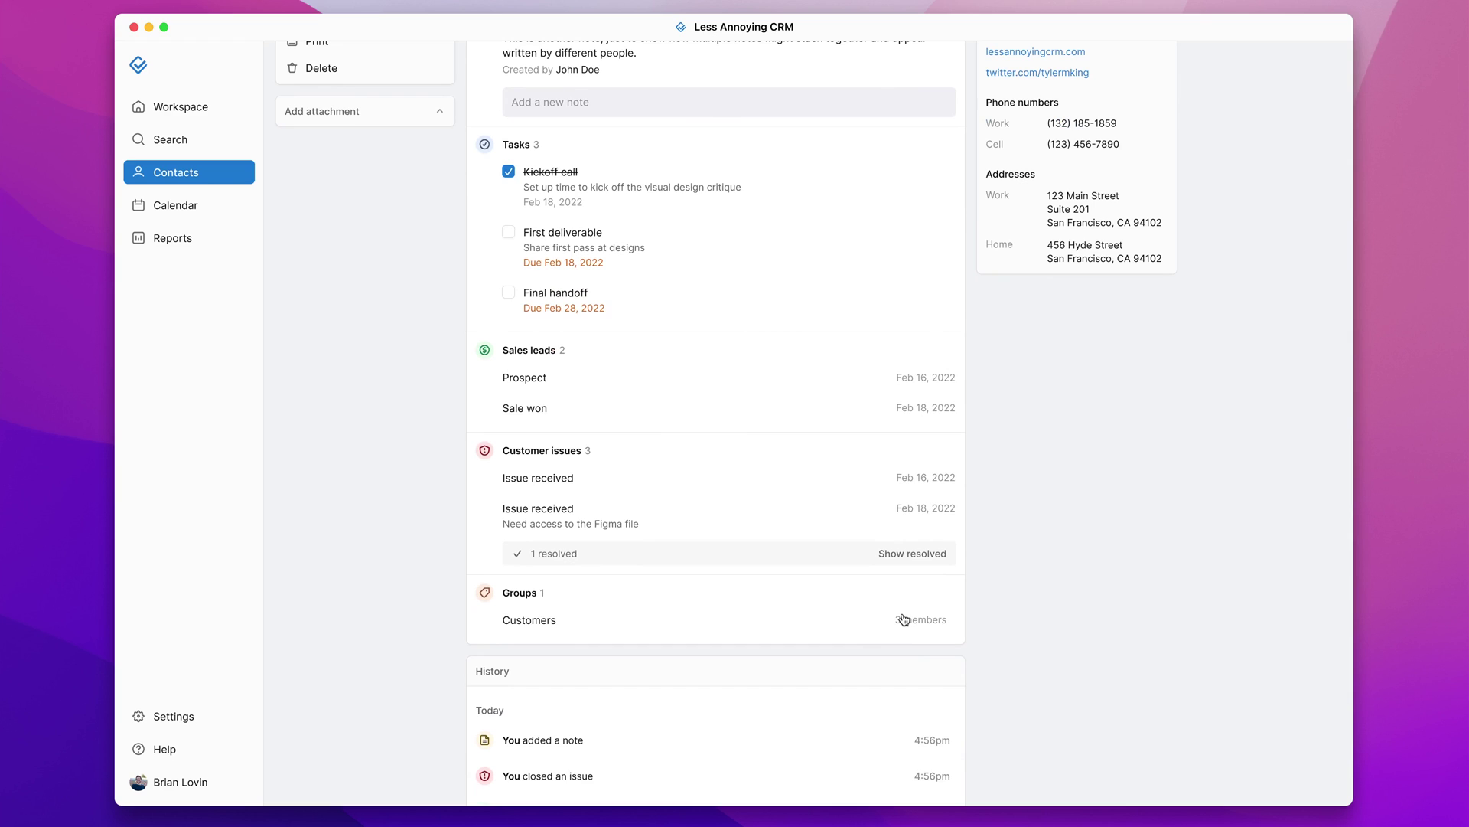
{"action": "scroll", "coordinate": [903, 619], "scroll_direction": "down", "scroll_amount": 5}
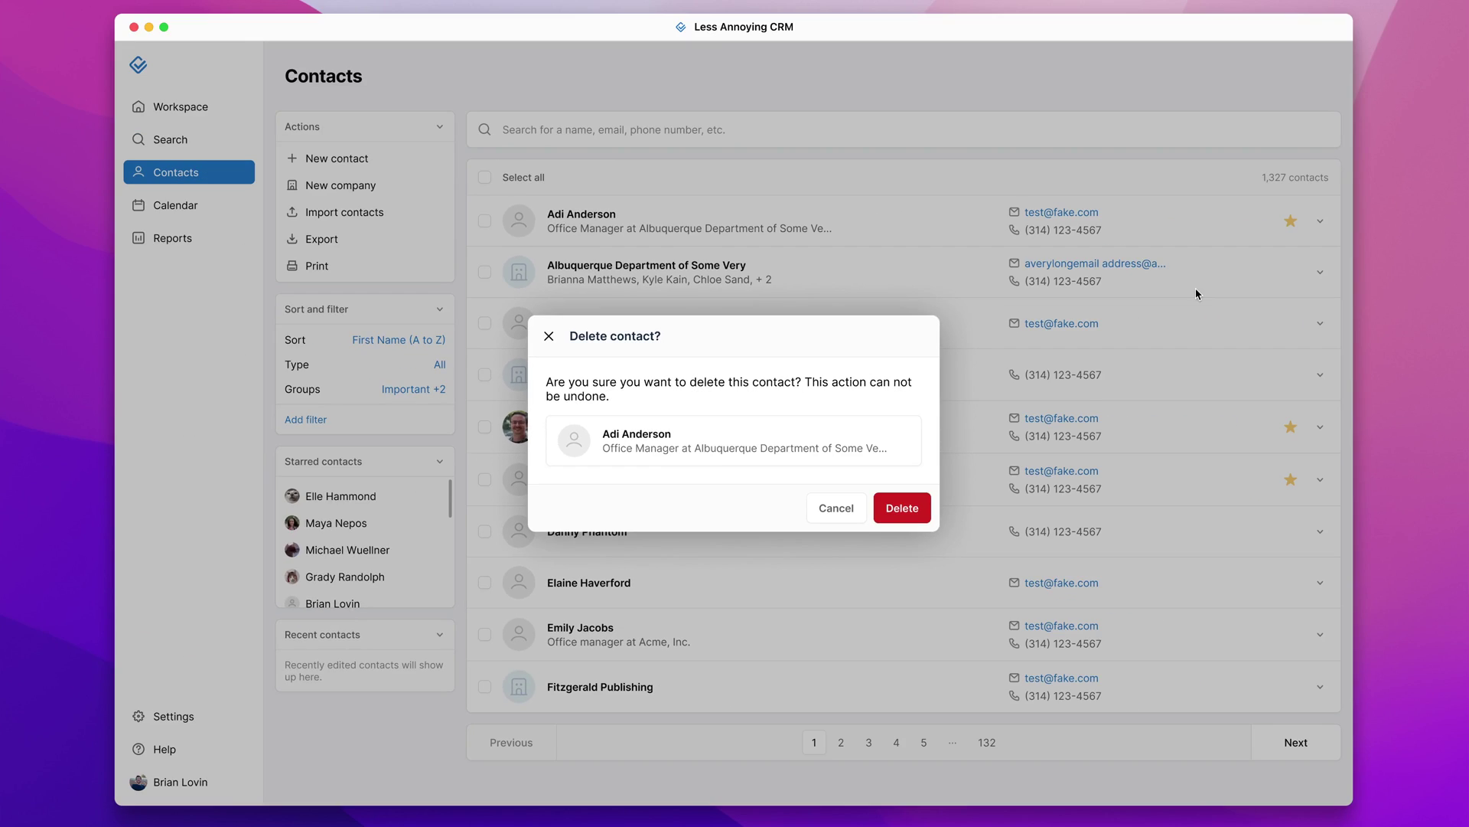
Cancel the Delete contact confirmation with Escape.
{"action": "key", "text": "Escape"}
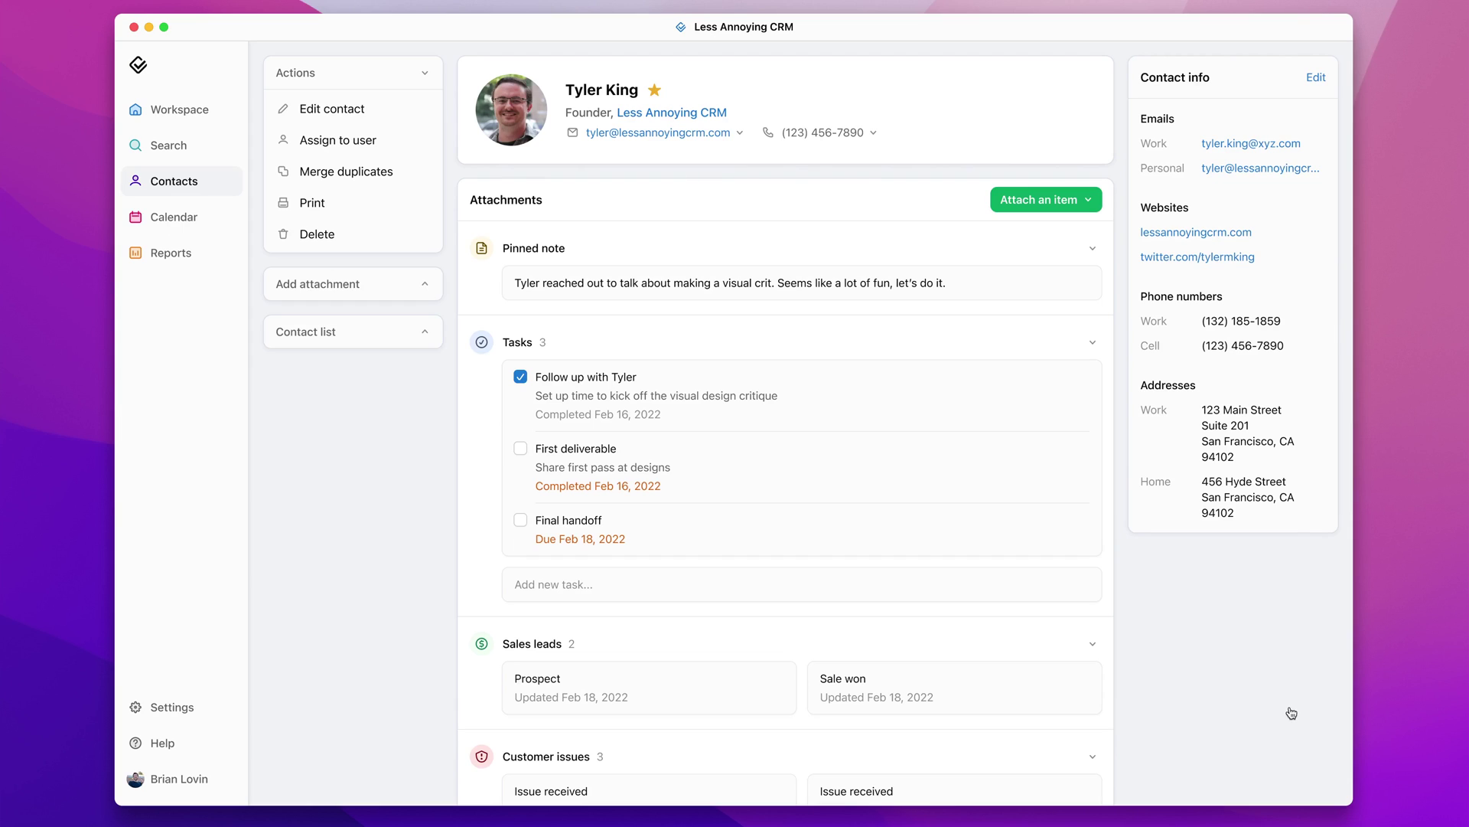
Scroll the contact frame down through its History feed.
{"action": "scroll", "coordinate": [1292, 713], "scroll_direction": "down", "scroll_amount": 10}
{"action": "scroll", "coordinate": [1292, 714], "scroll_direction": "up", "scroll_amount": 10}
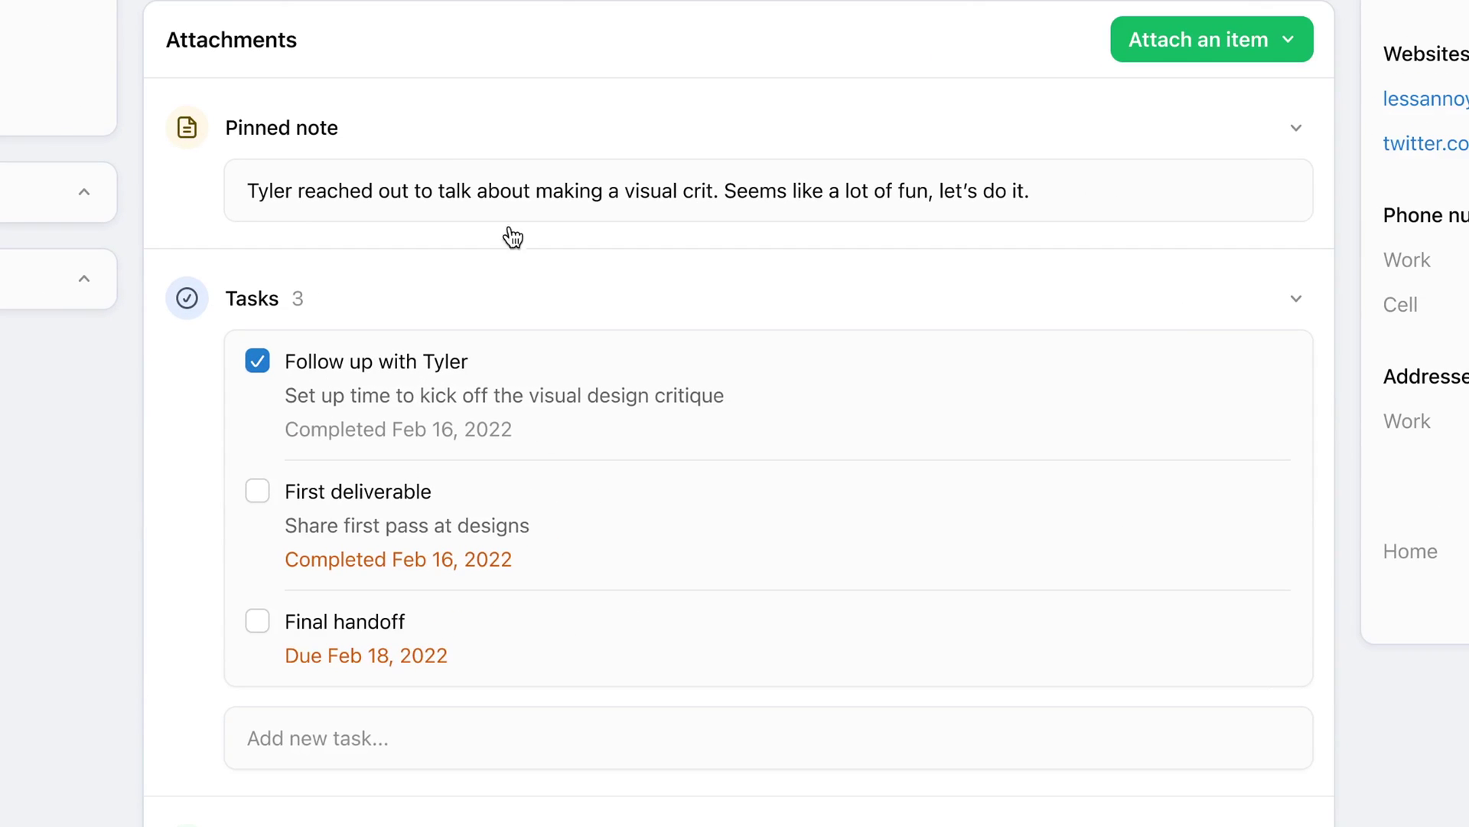
{"action": "scroll", "coordinate": [513, 252], "scroll_direction": "down", "scroll_amount": 5}
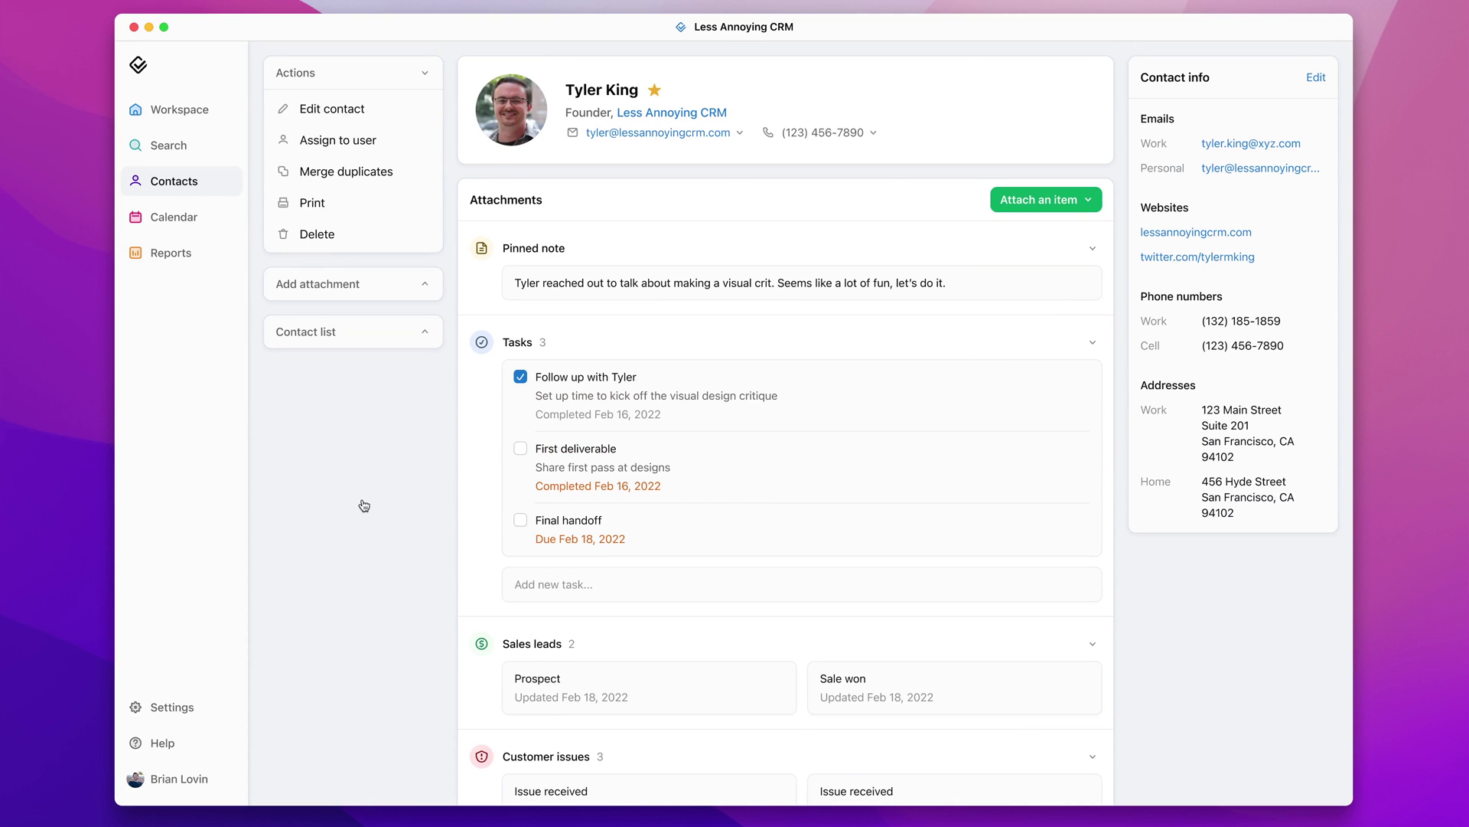
{"action": "scroll", "coordinate": [364, 505], "scroll_direction": "down", "scroll_amount": 3}
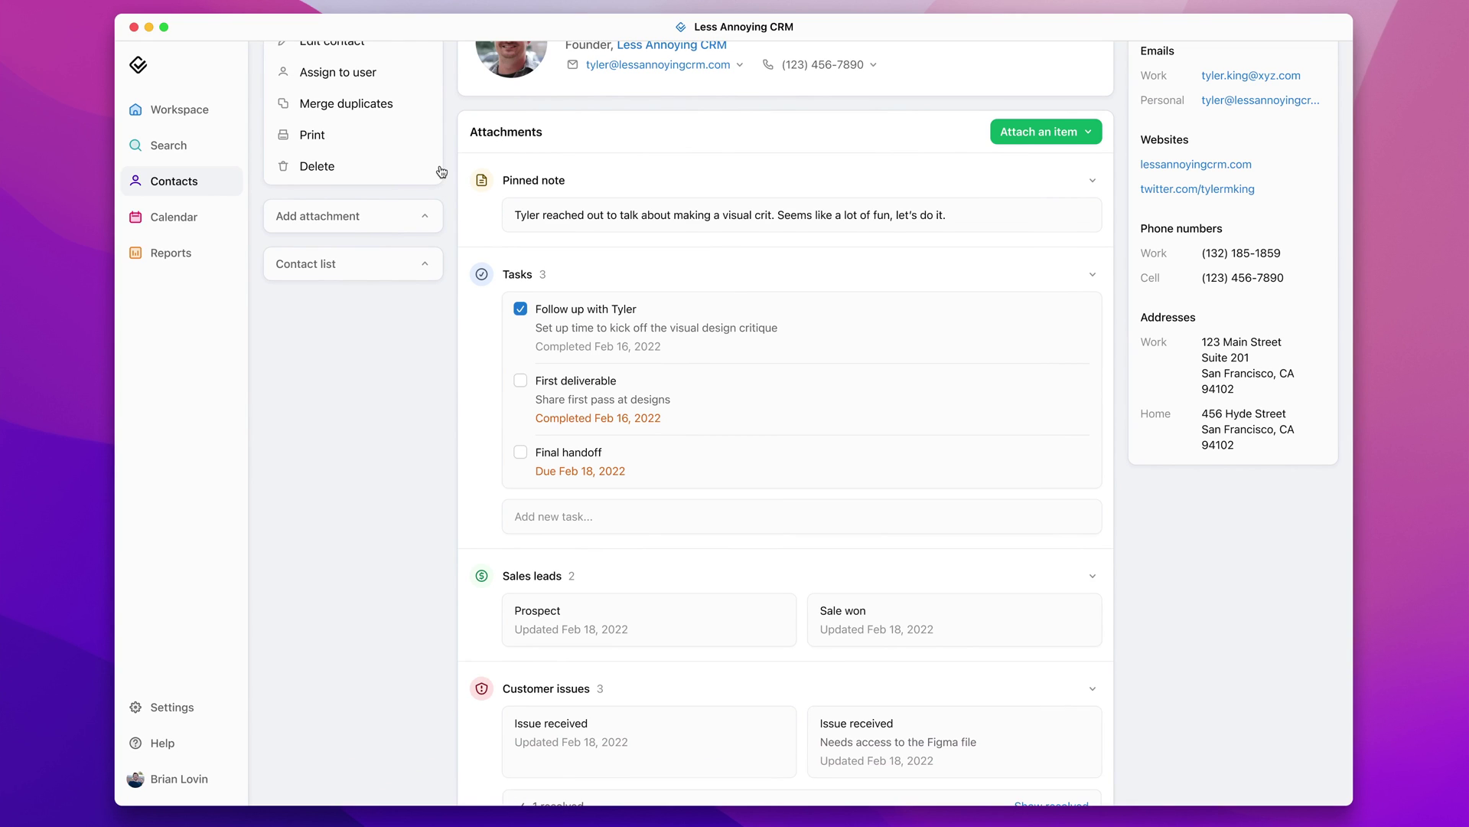
{"action": "scroll", "coordinate": [486, 289], "scroll_direction": "down", "scroll_amount": 5}
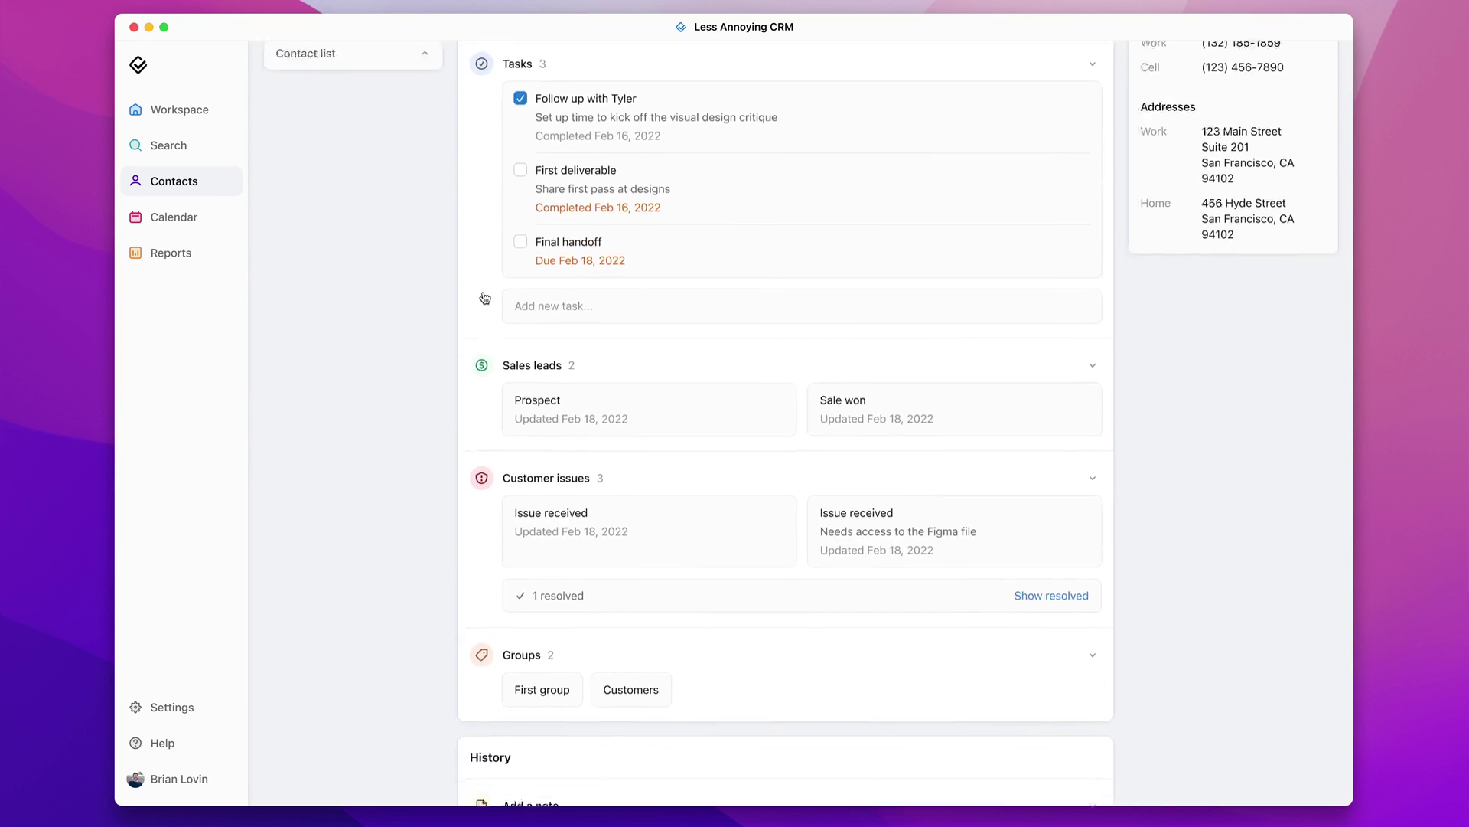
{"action": "scroll", "coordinate": [495, 383], "scroll_direction": "down", "scroll_amount": 5}
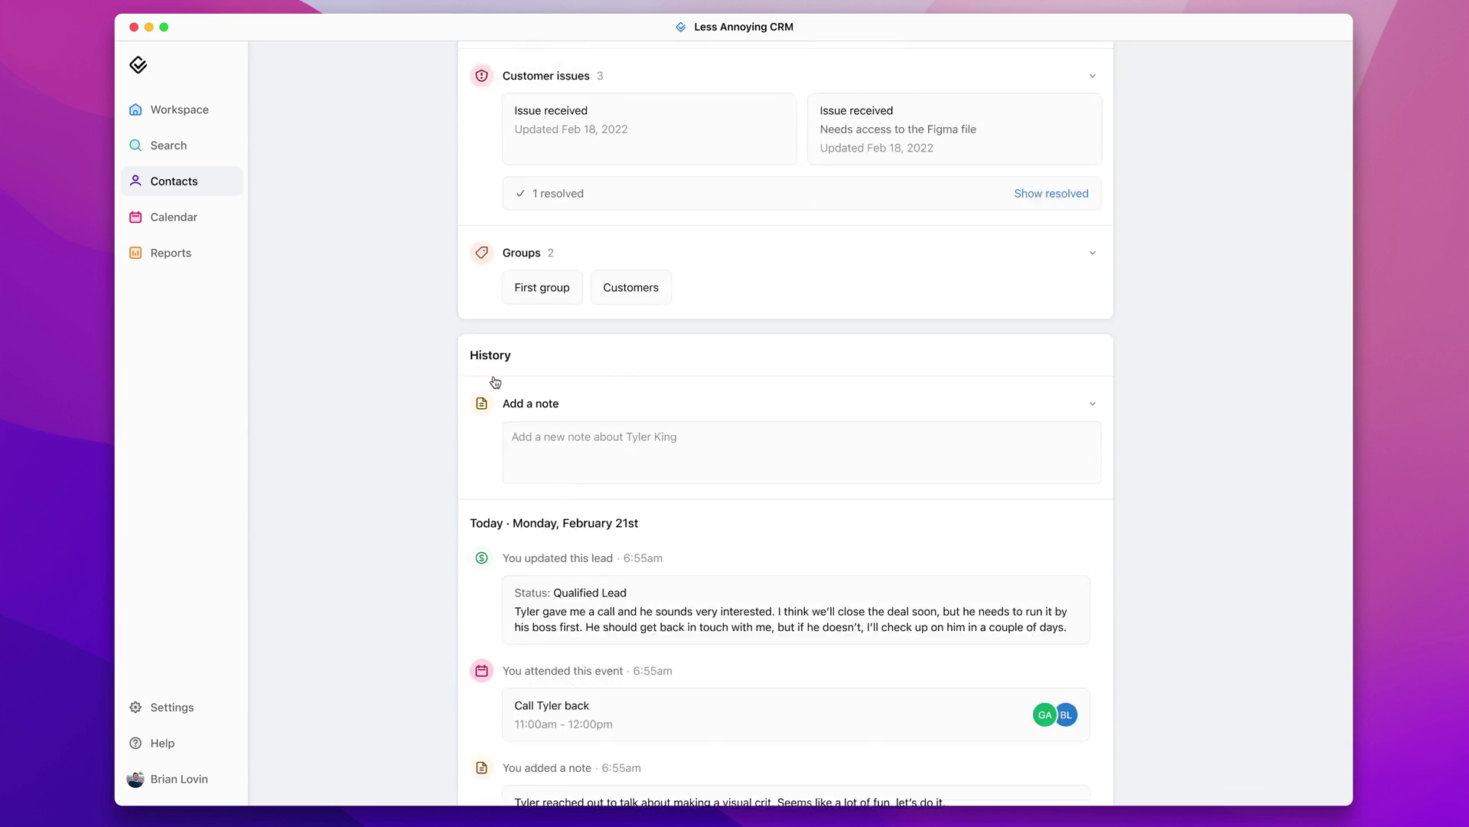
{"action": "scroll", "coordinate": [553, 306], "scroll_direction": "down", "scroll_amount": 2}
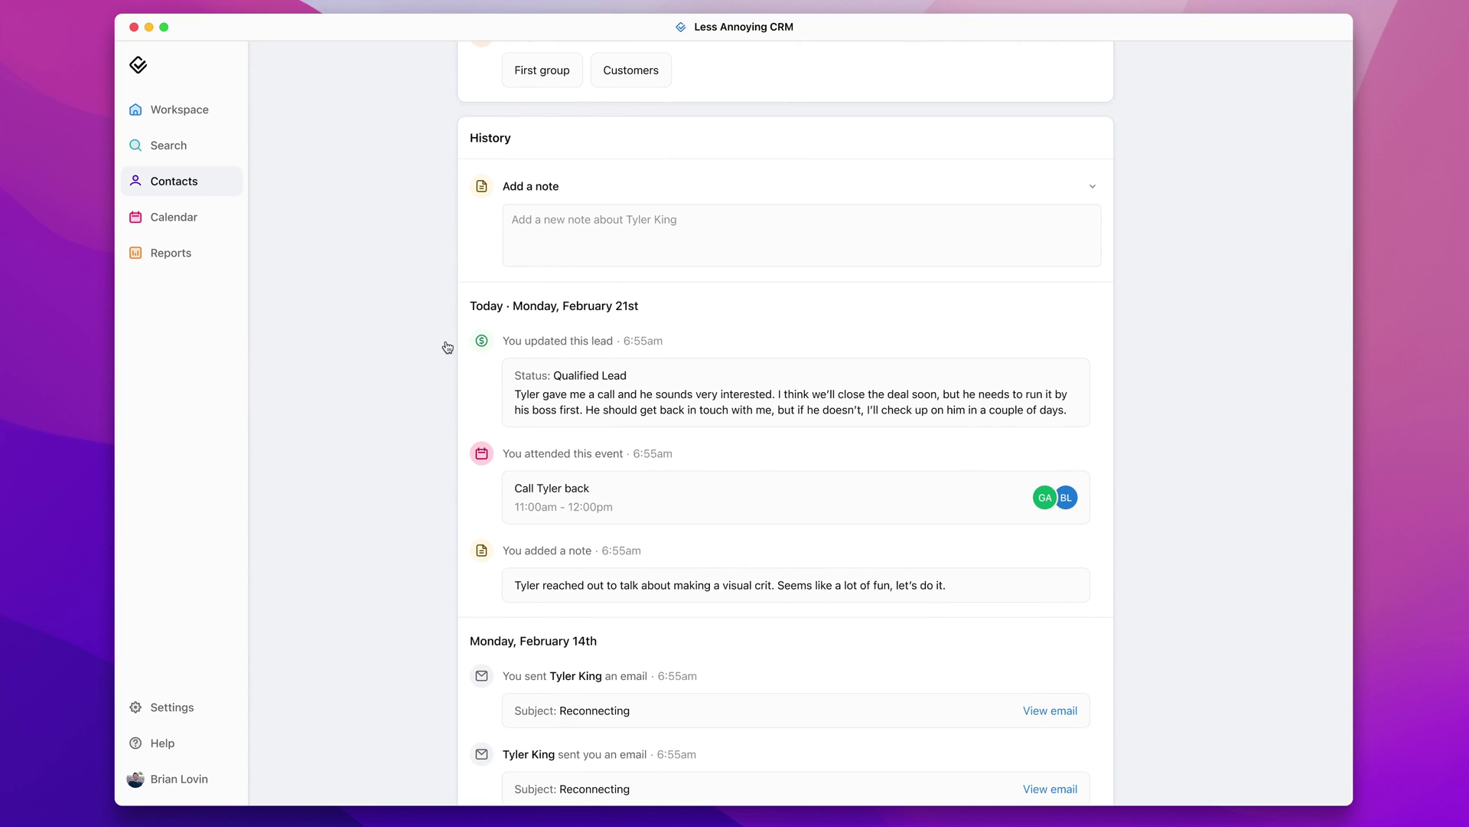
{"action": "scroll", "coordinate": [448, 346], "scroll_direction": "down", "scroll_amount": 2}
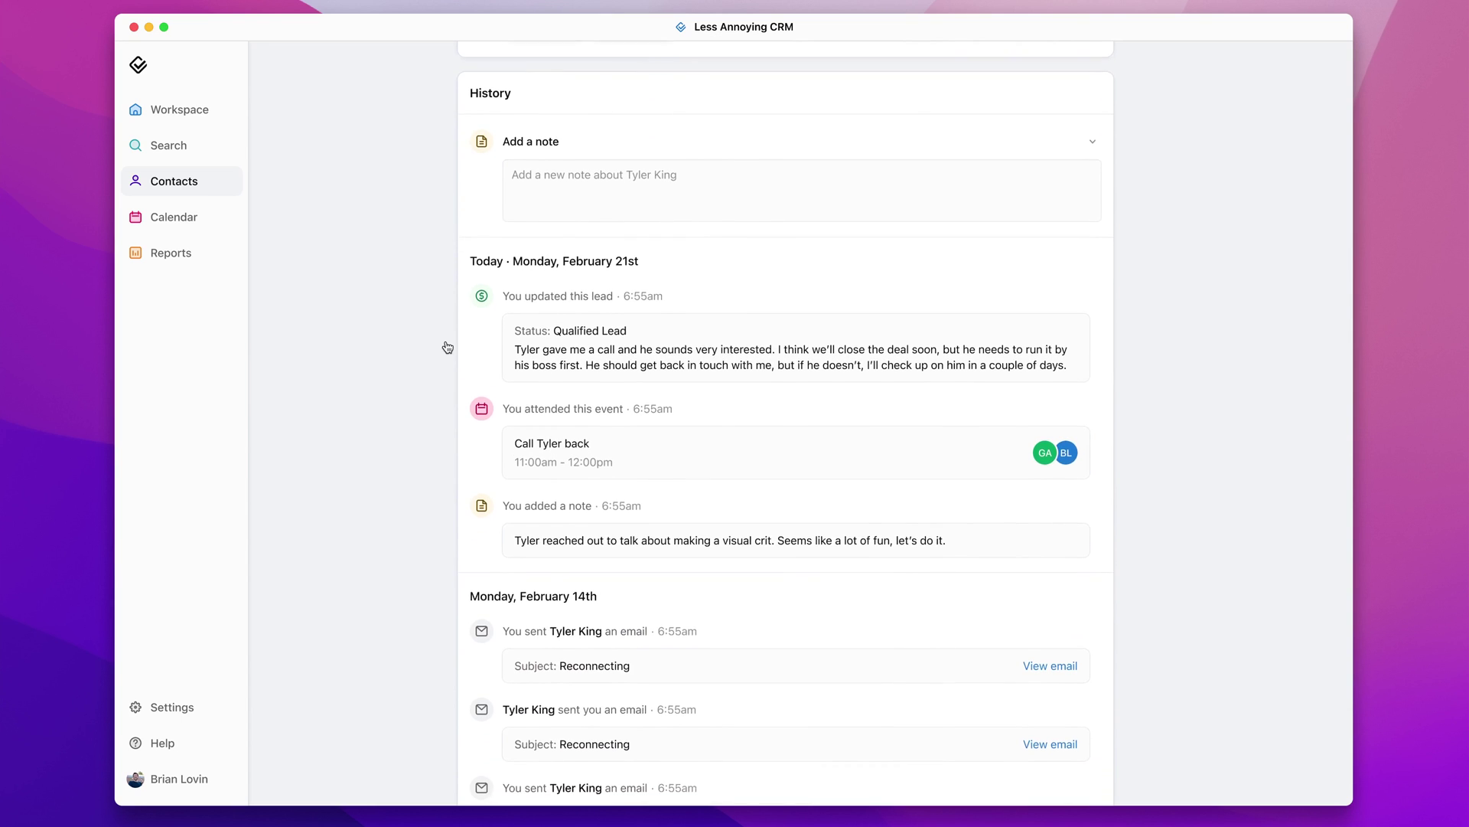
{"action": "scroll", "coordinate": [448, 347], "scroll_direction": "down", "scroll_amount": 2}
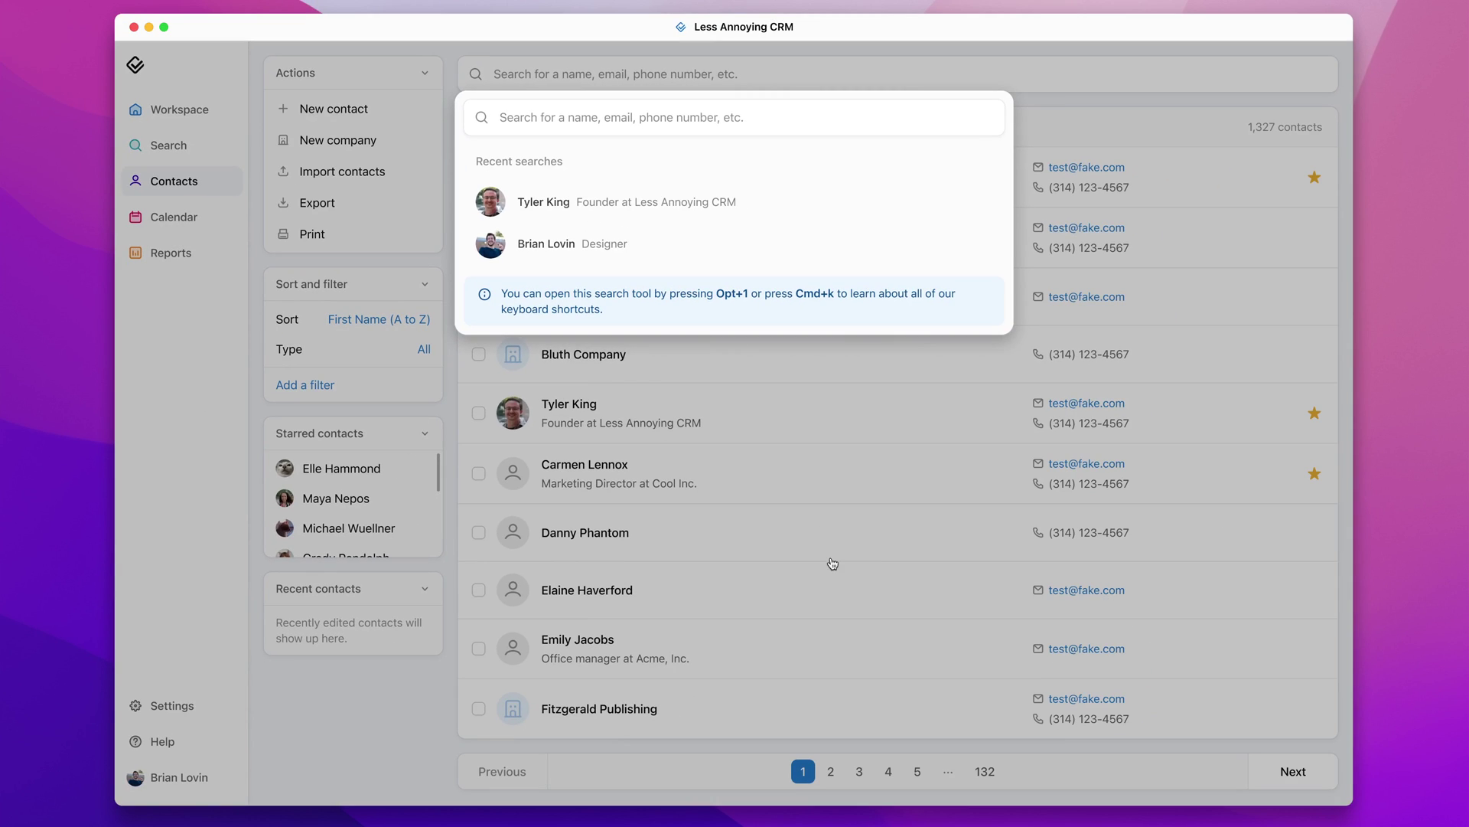
Enter the query 'visual crit' in the redesigned search popup.
{"action": "type", "text": "visual crit"}
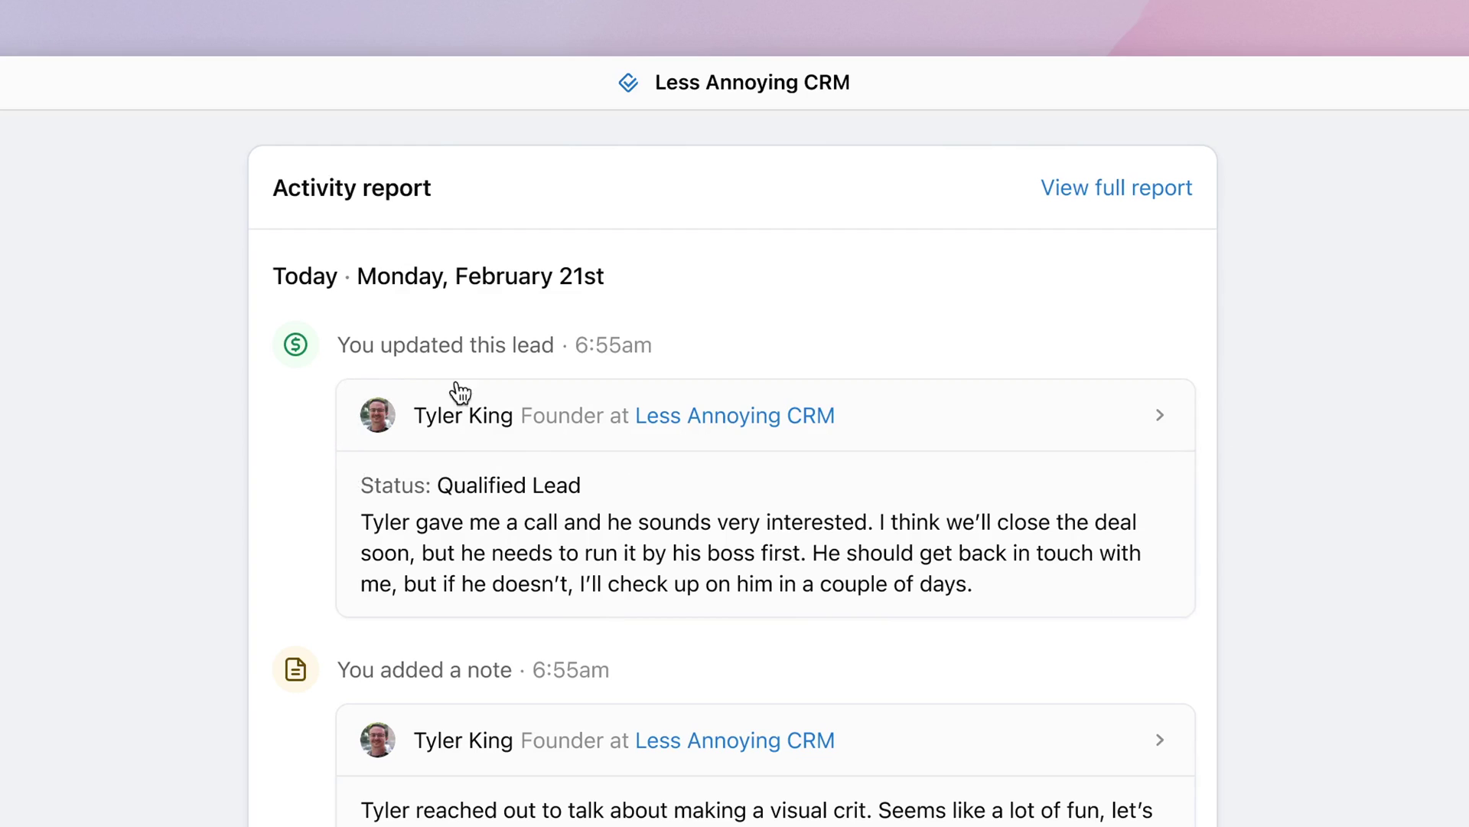
{"action": "scroll", "coordinate": [375, 413], "scroll_direction": "down", "scroll_amount": 4}
{"action": "scroll", "coordinate": [450, 457], "scroll_direction": "down", "scroll_amount": 6}
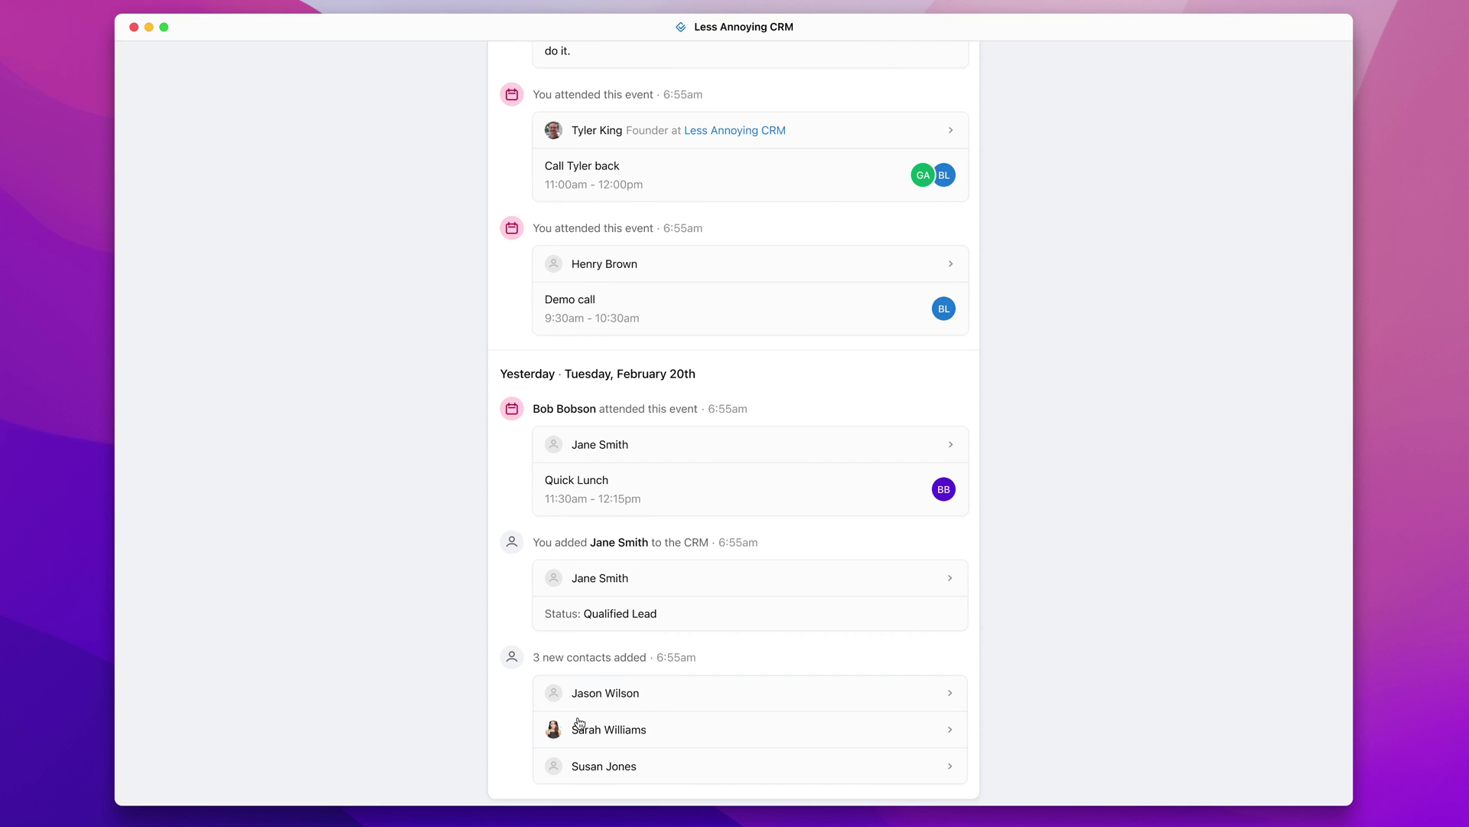
{"action": "scroll", "coordinate": [579, 723], "scroll_direction": "up", "scroll_amount": 5}
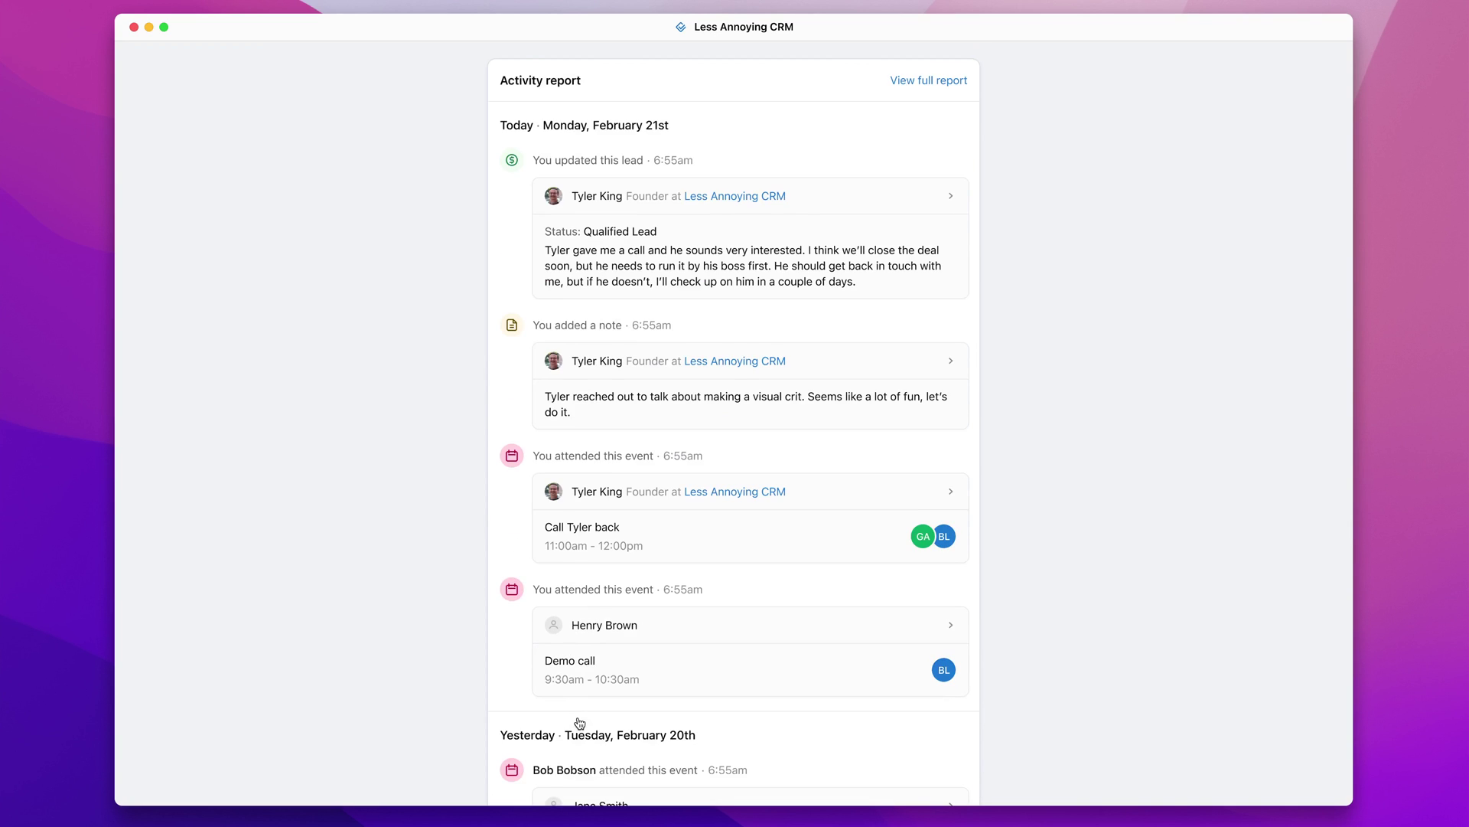